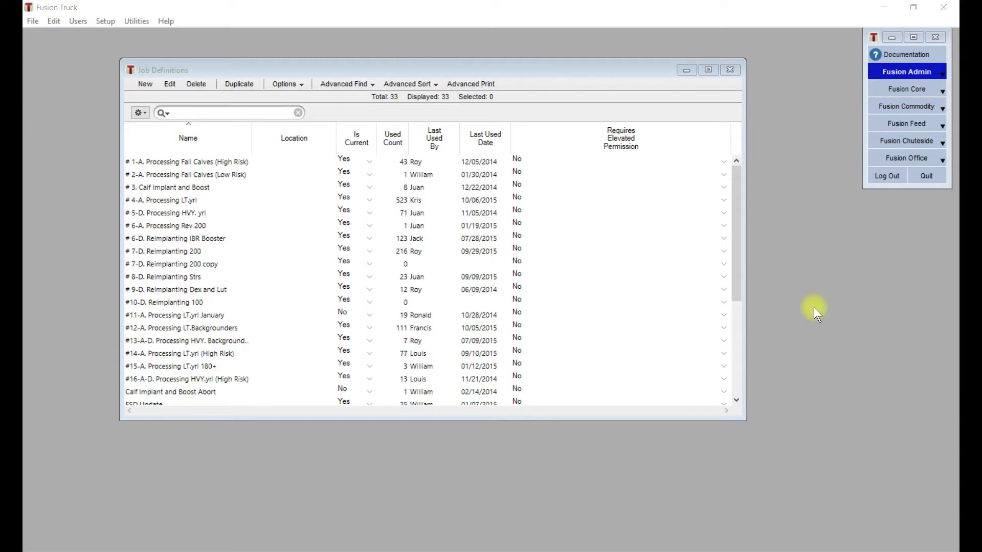
- From Fusion Admin setup, open Chuteside Jobs and edit the # 1-A. Processing Fall Calves (High Risk) job
left_click(909, 71)
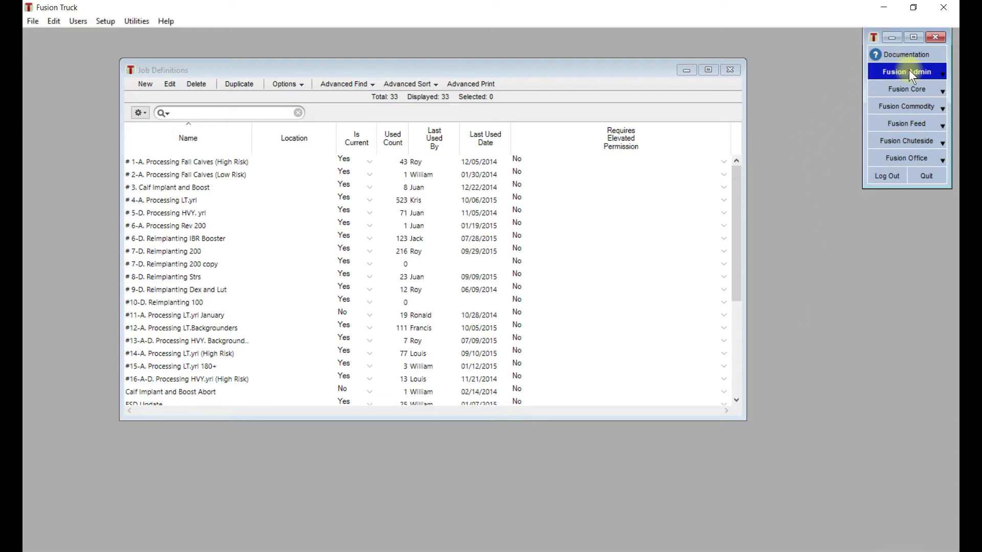
left_click(110, 21)
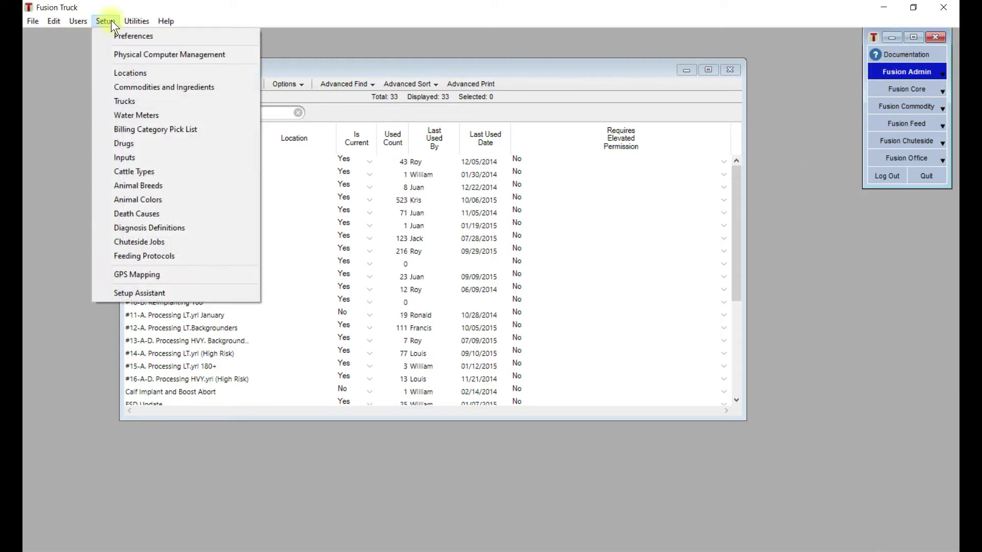
left_click(179, 238)
left_click_drag(386, 69, 354, 68)
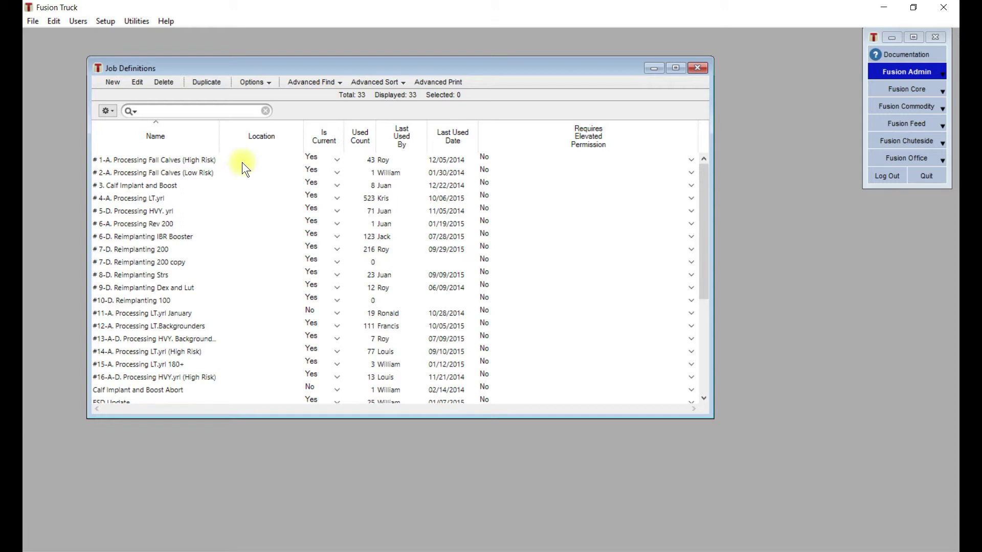
left_click(219, 159)
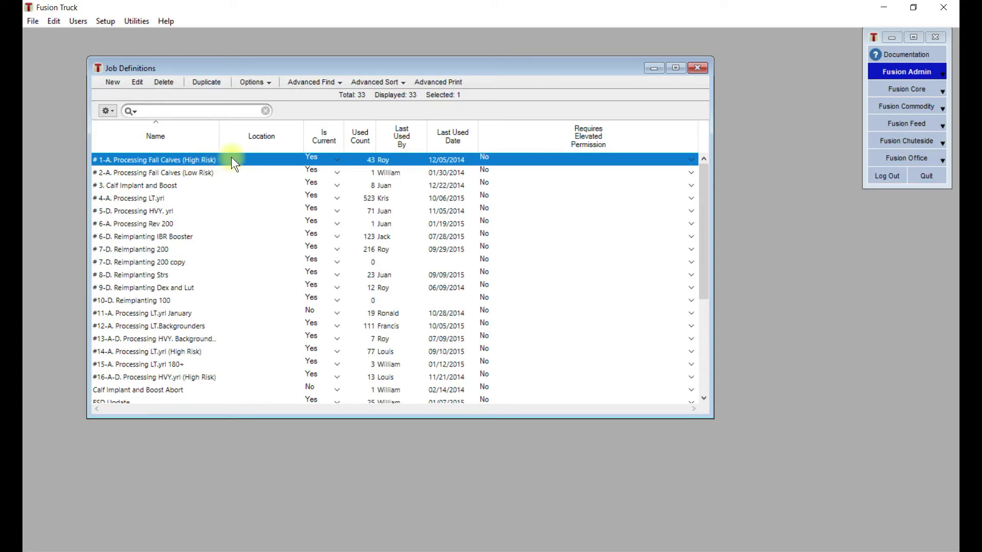
double_click(231, 157)
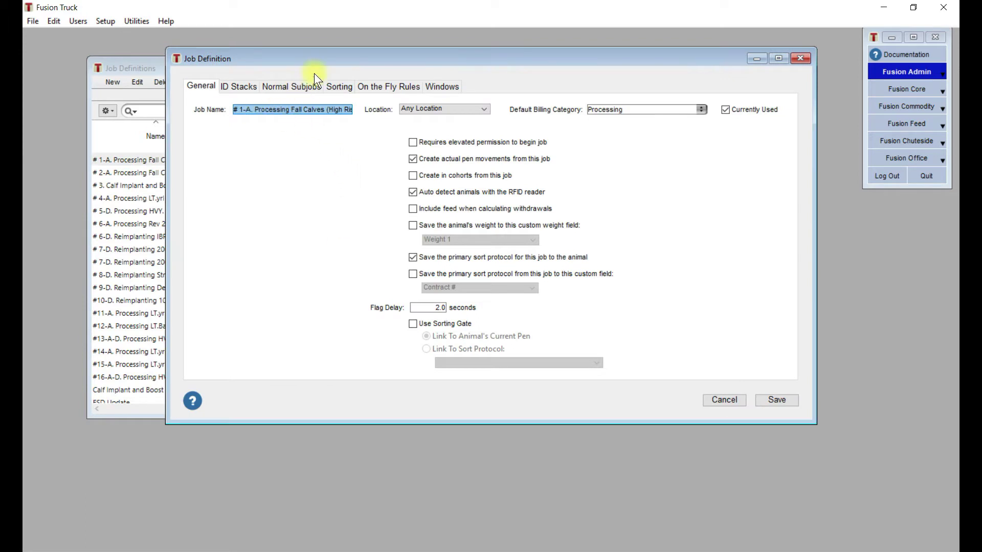
- Leave the Fall Calves job's Location set to Any Location in the Job Definition editor
left_click_drag(322, 61, 300, 90)
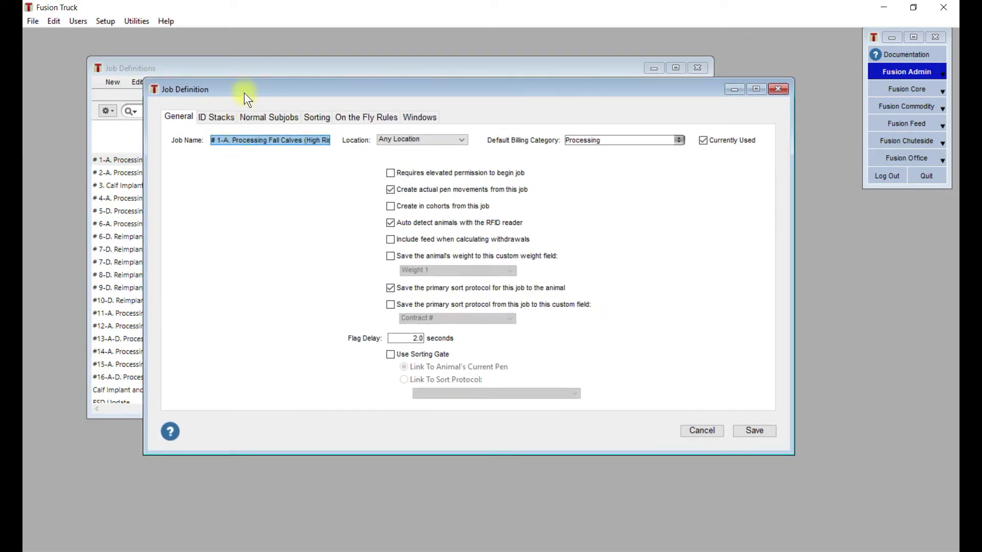
left_click_drag(244, 93, 280, 101)
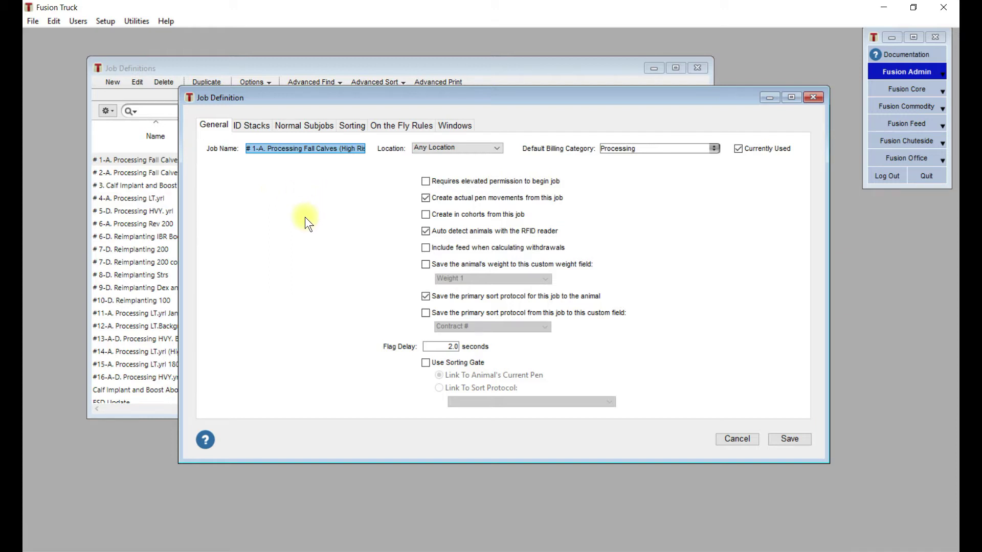
left_click(283, 150)
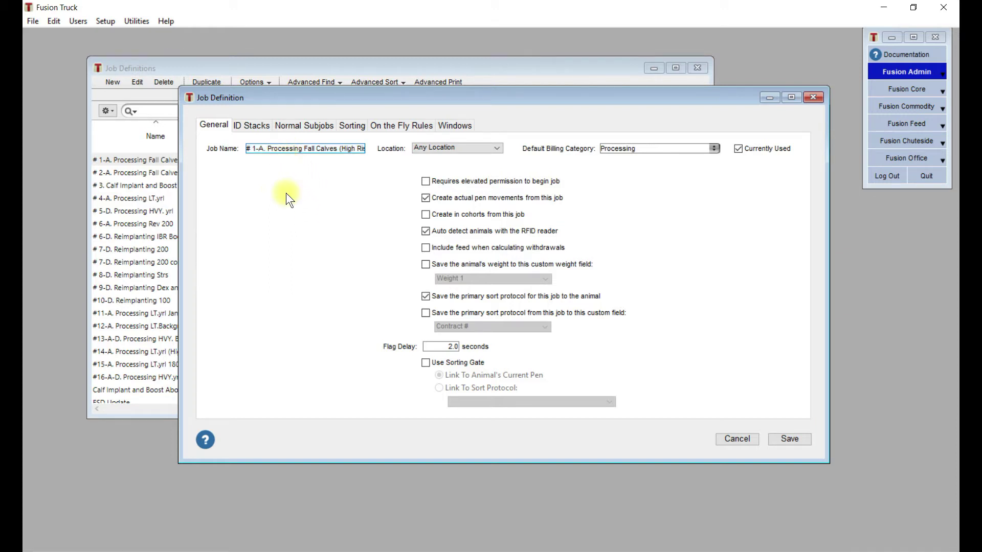
left_click_drag(328, 97, 285, 100)
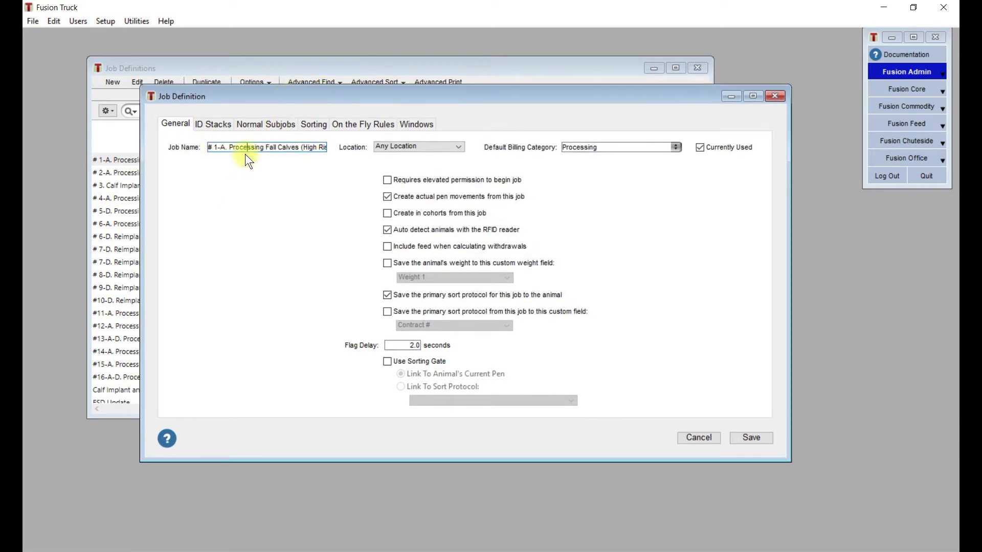
left_click(419, 150)
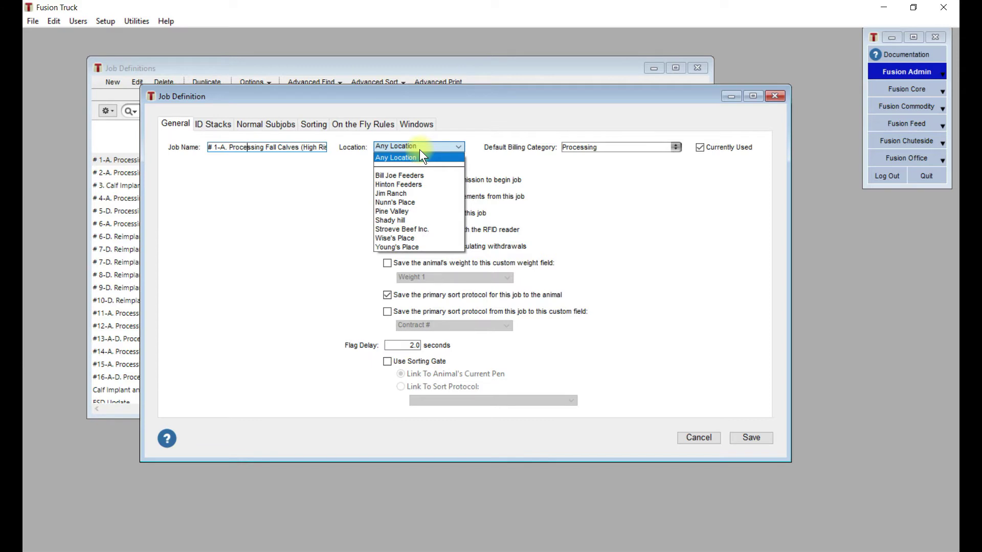
left_click(420, 150)
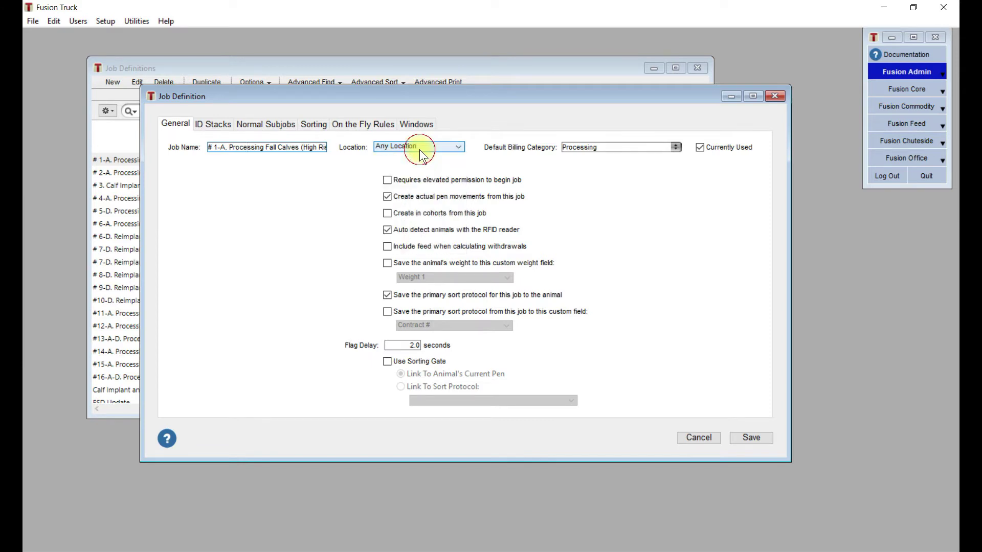
left_click_drag(433, 100, 441, 131)
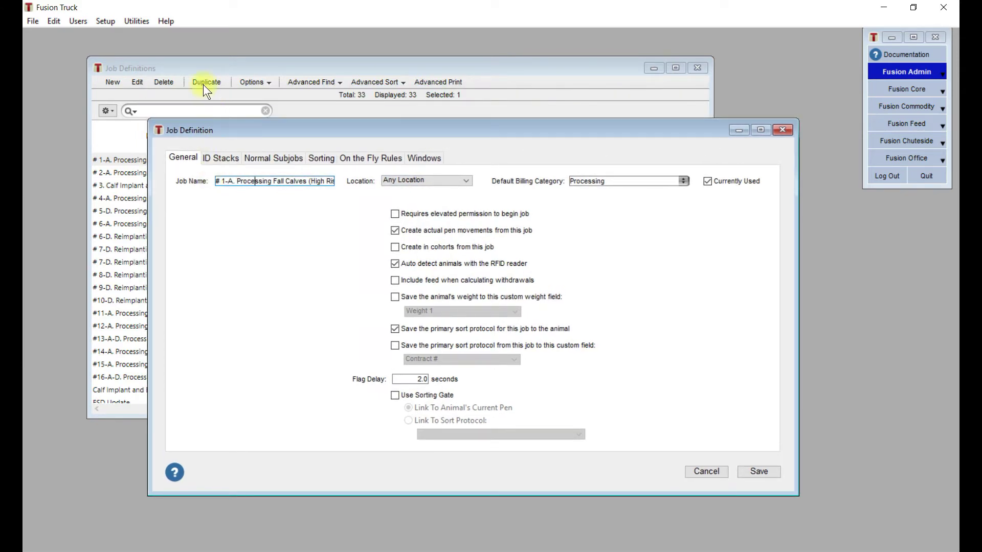
- Check the Default Billing Category, then view the ID Stacks tab listing Sick Tag #
left_click_drag(288, 129, 284, 109)
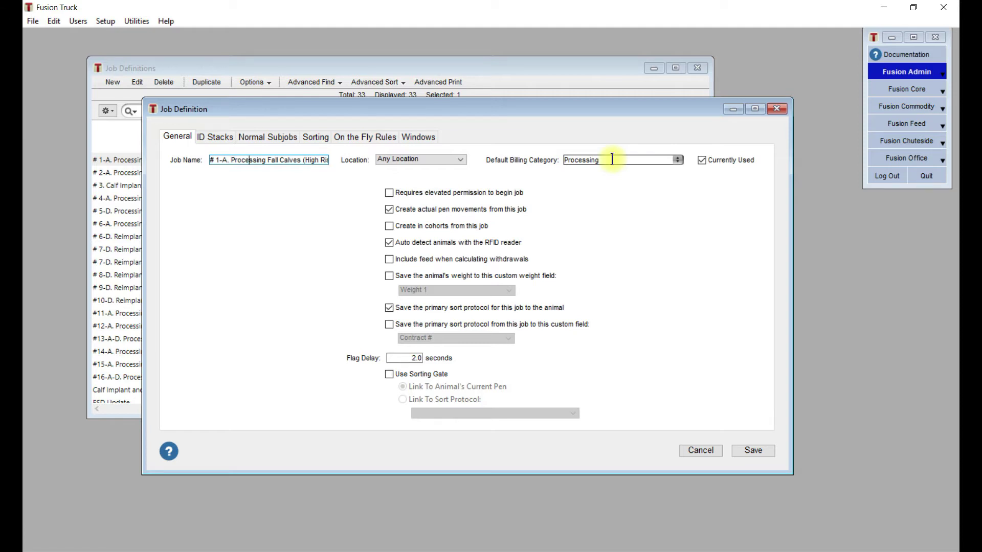
left_click(612, 159)
left_click(214, 137)
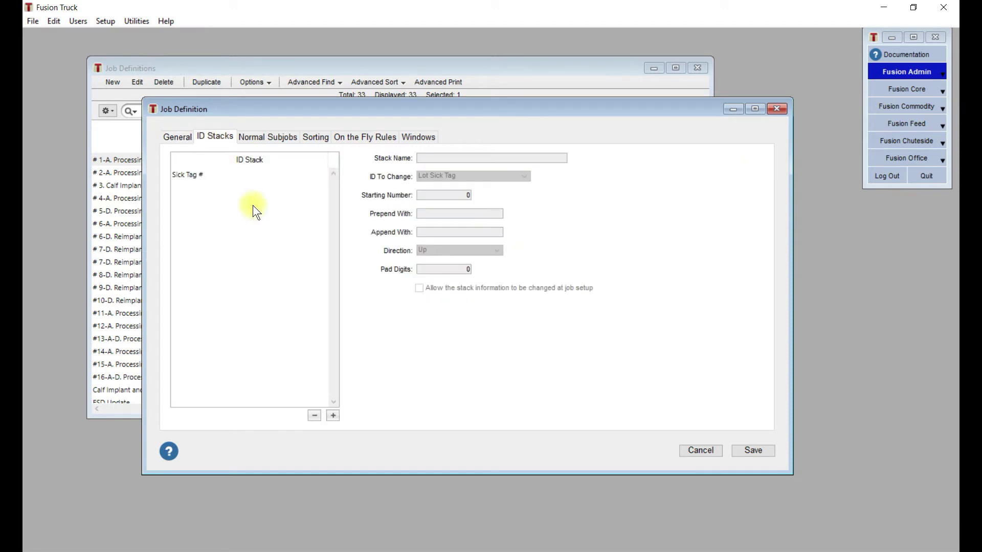
- Add a second ID stack named 'Management Tag' that changes Lot Sick Tag
left_click(273, 181)
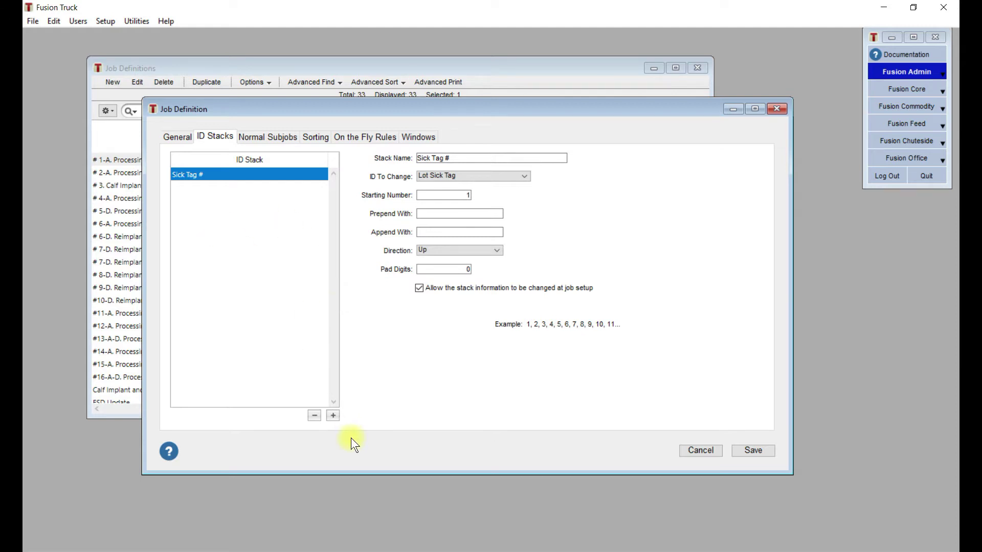
left_click(334, 416)
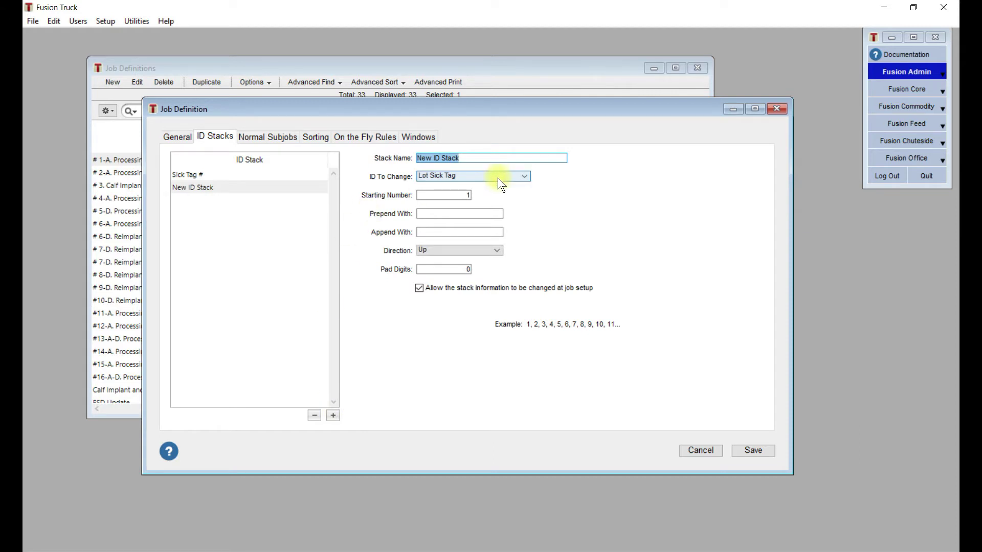
type("Managment")
key("BackSpace")
key("BackSpace")
key("BackSpace")
key("BackSpace")
type("eme")
key("BackSpace")
key("BackSpace")
key("BackSpace")
type("ement Tag")
left_click(499, 177)
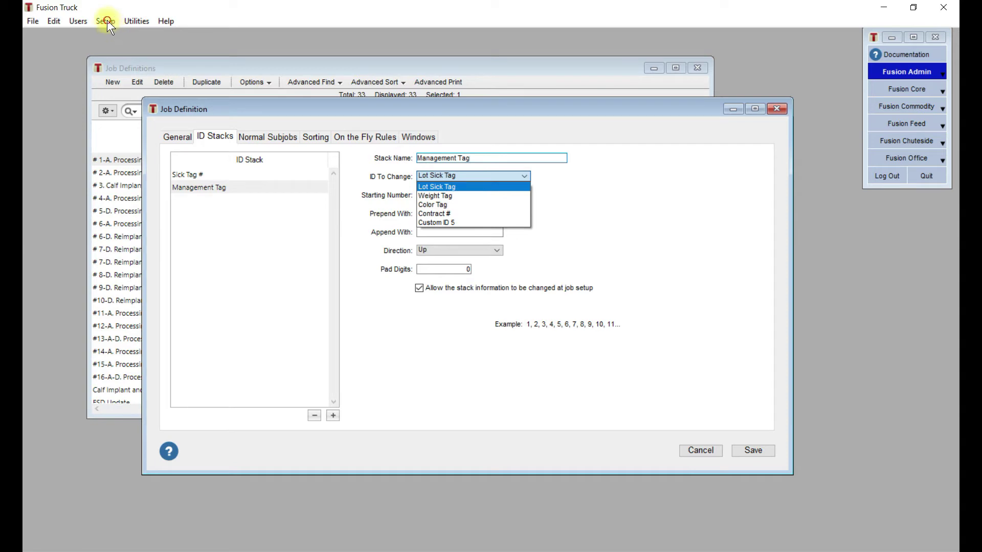
left_click(756, 201)
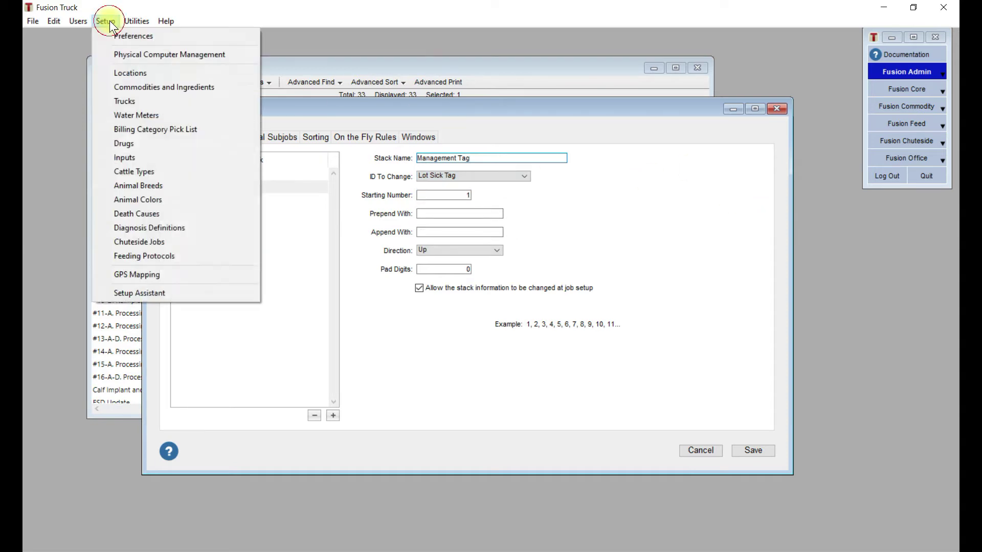
left_click(123, 36)
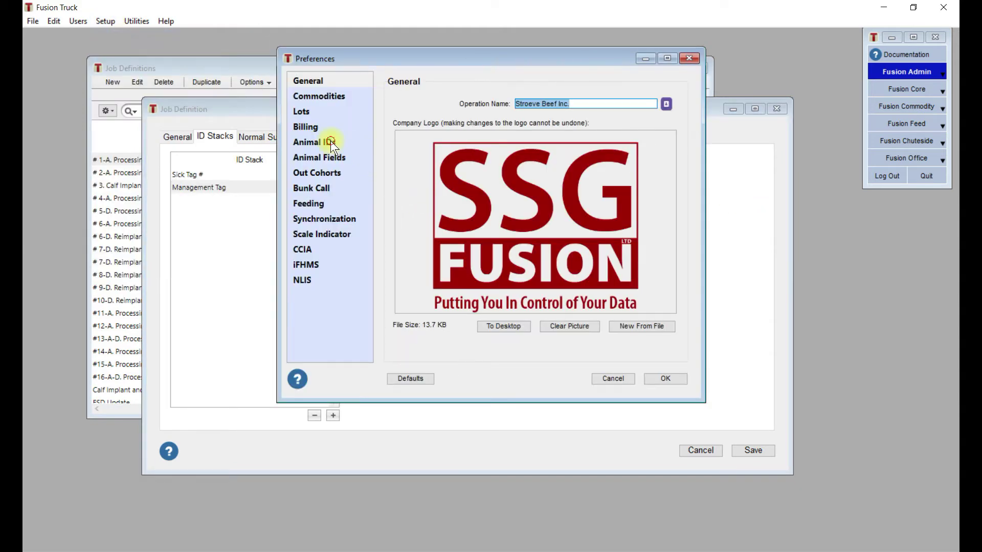
left_click(330, 142)
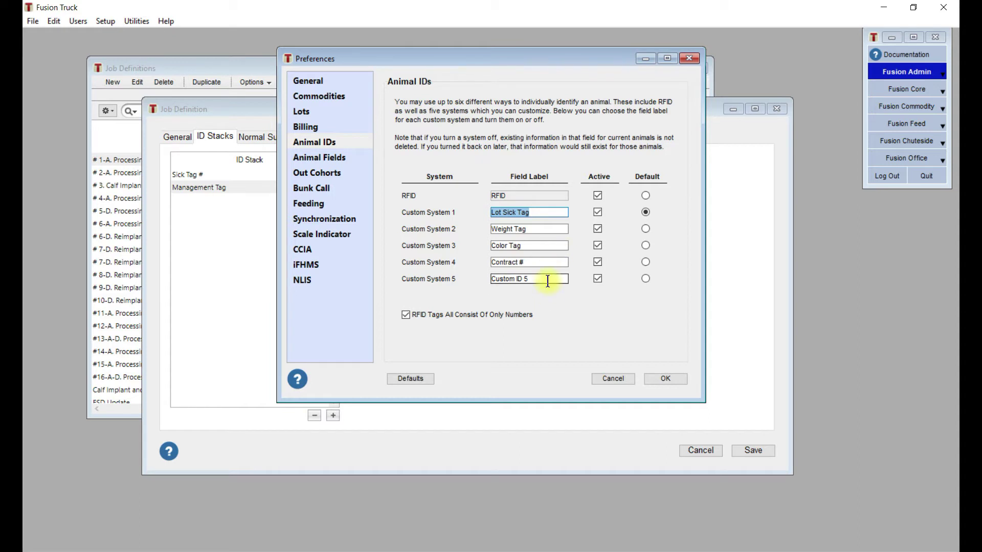
left_click(668, 379)
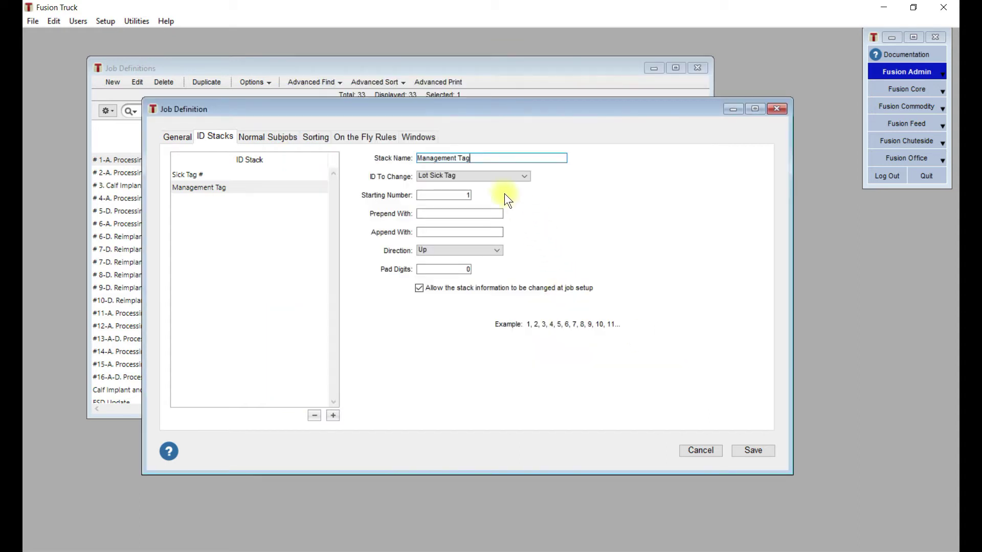
- Set the Management Tag stack to change Custom ID 5, counting up, with no prefix or suffix
left_click(491, 177)
left_click(474, 220)
left_click(489, 250)
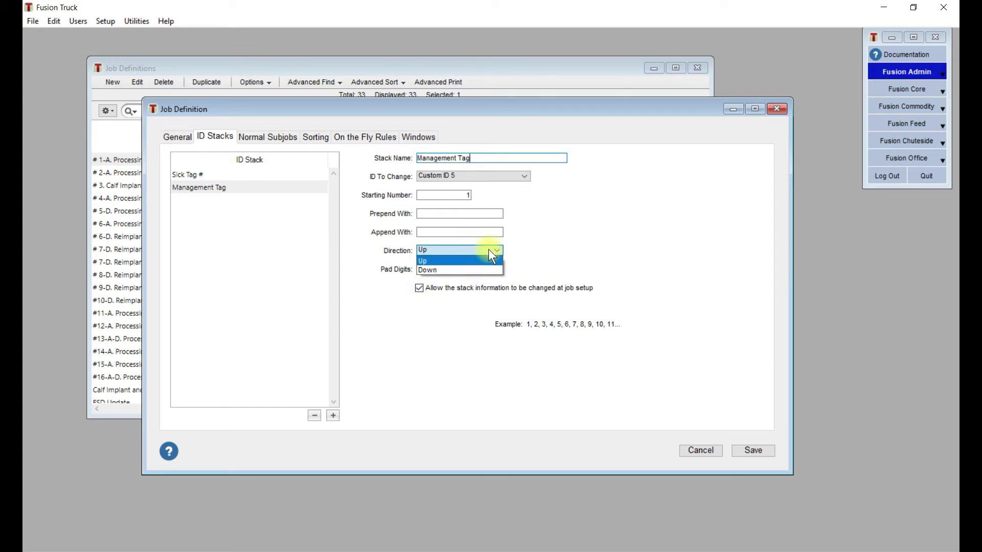
left_click(489, 250)
left_click(474, 213)
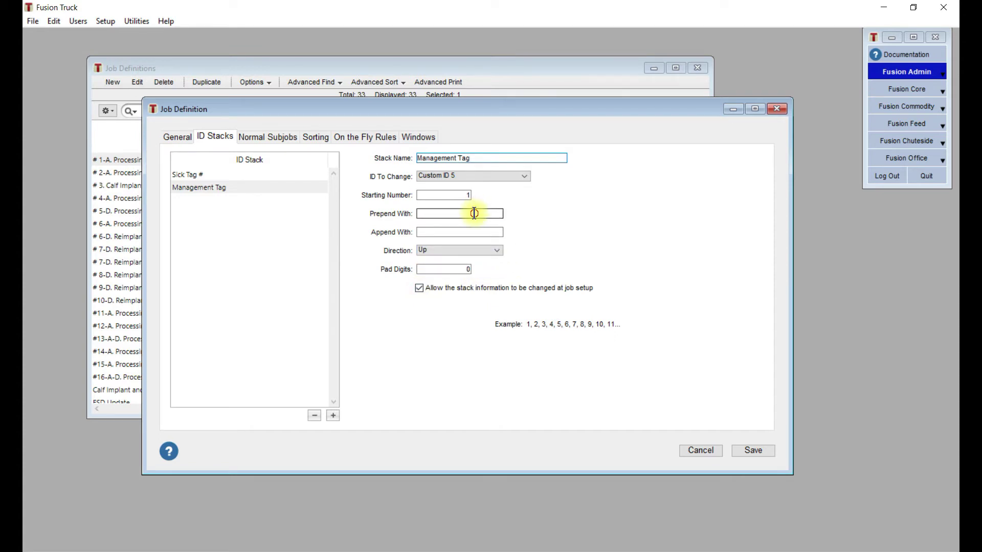
type("#")
left_click(463, 232)
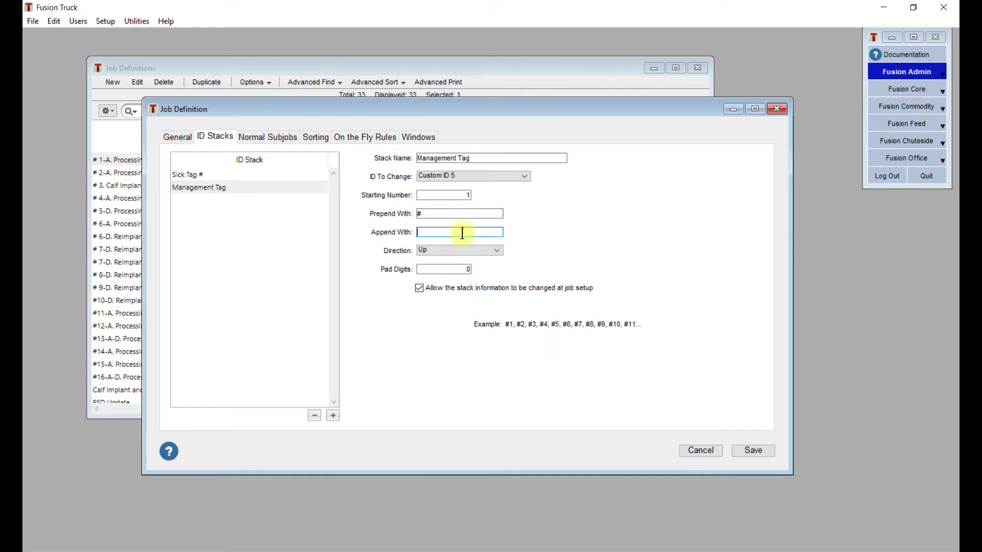
type("$")
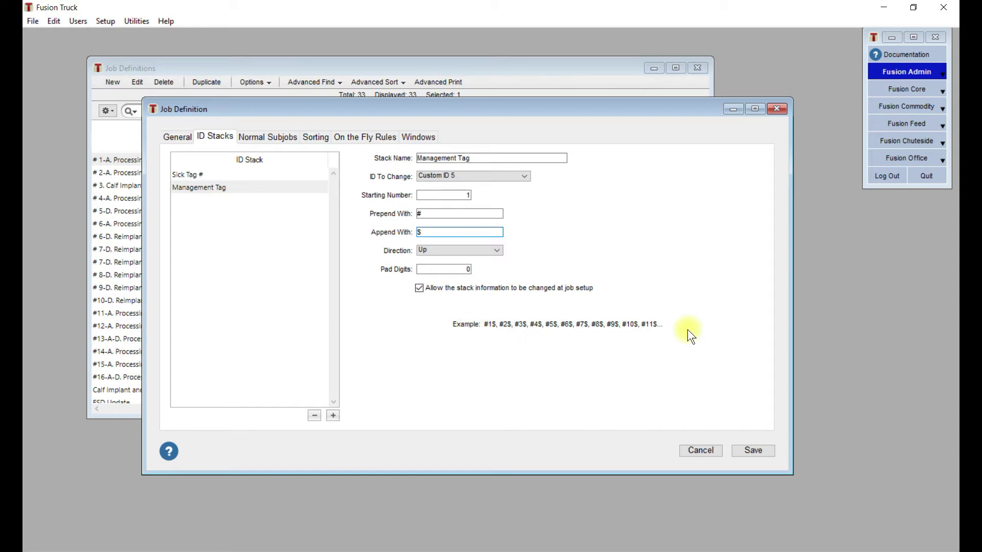
key("BackSpace")
left_click(448, 213)
key("BackSpace")
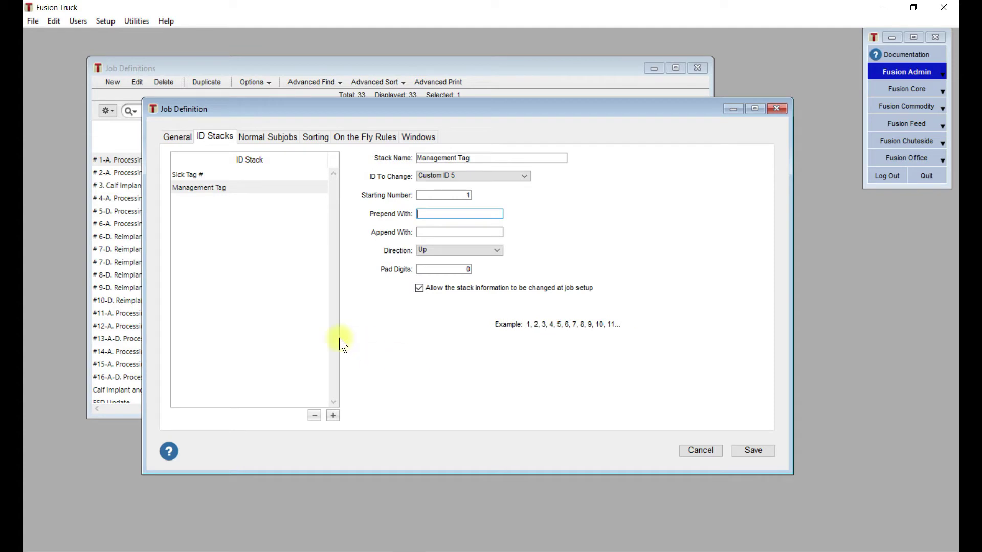
- Delete the Management Tag stack so only Sick Tag # remains
left_click(266, 188)
left_click(266, 189)
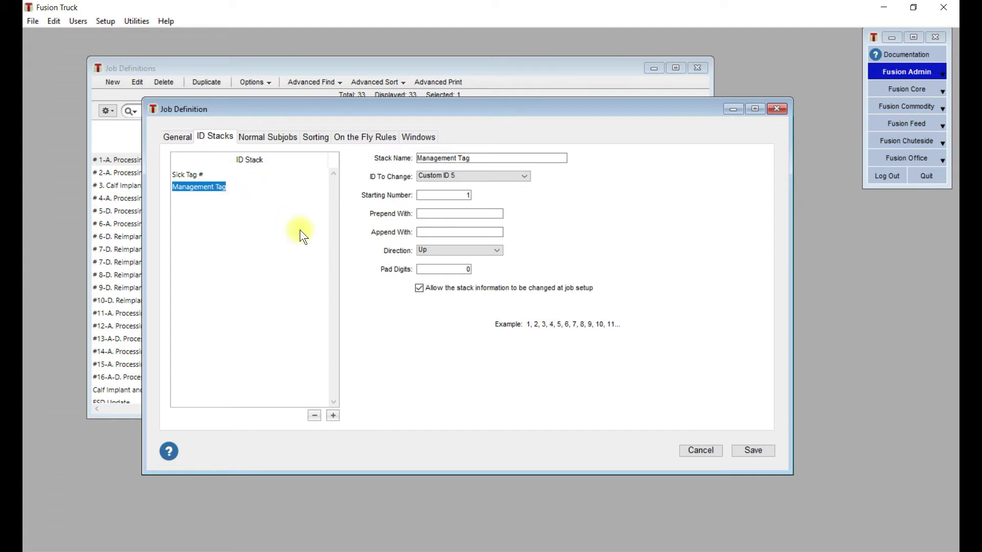
left_click(250, 178)
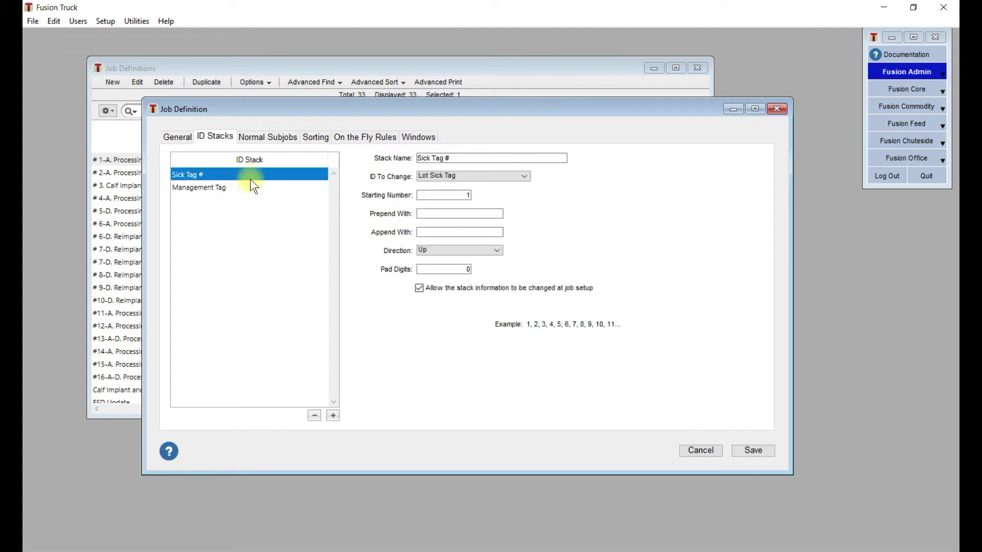
left_click(243, 189)
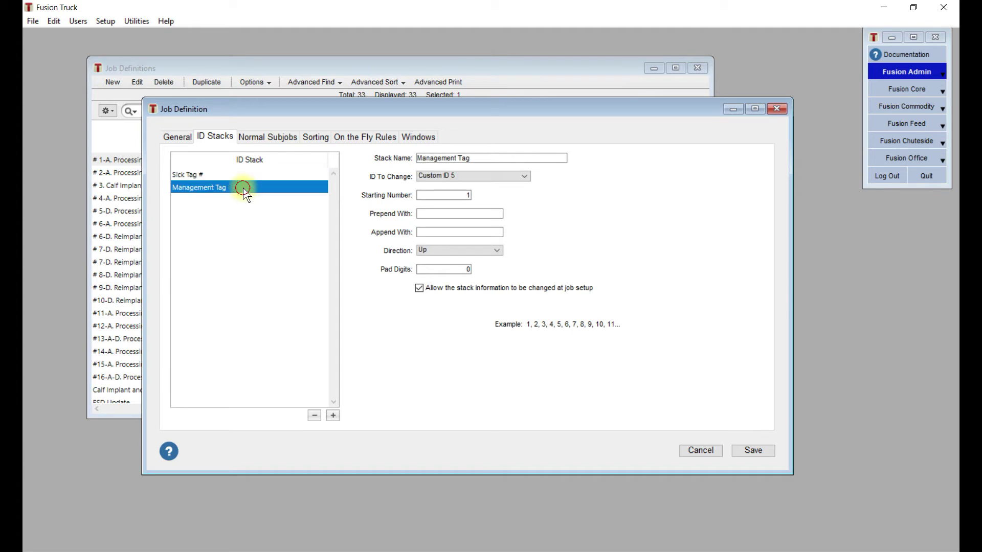
left_click(314, 416)
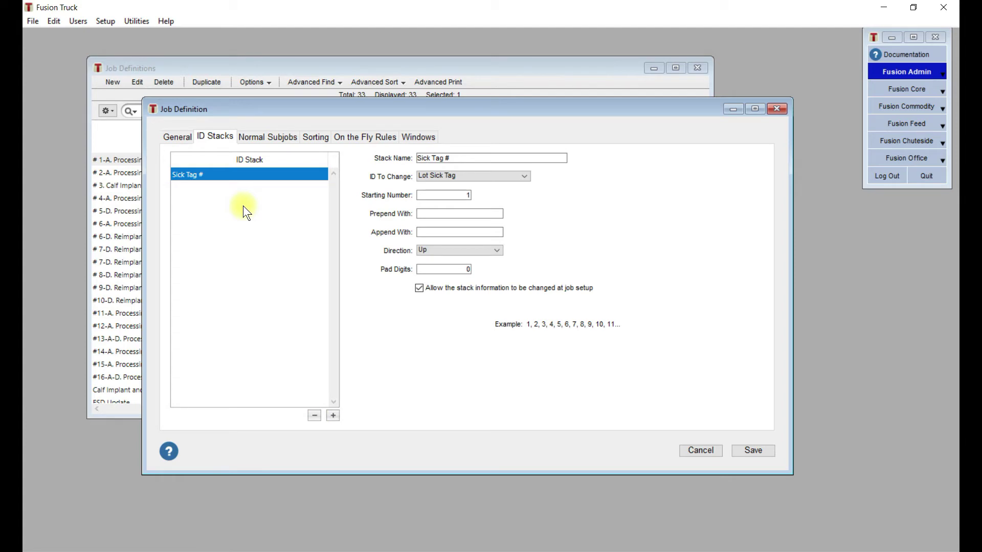
left_click(266, 145)
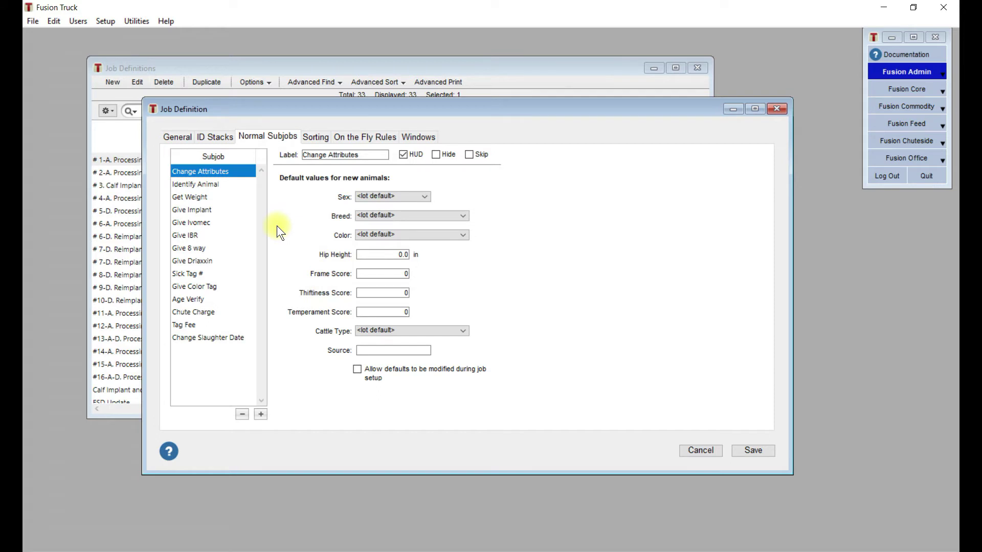
- Review Identify Animal and Change Attributes defaults, keeping default sex as lot default
left_click(226, 188)
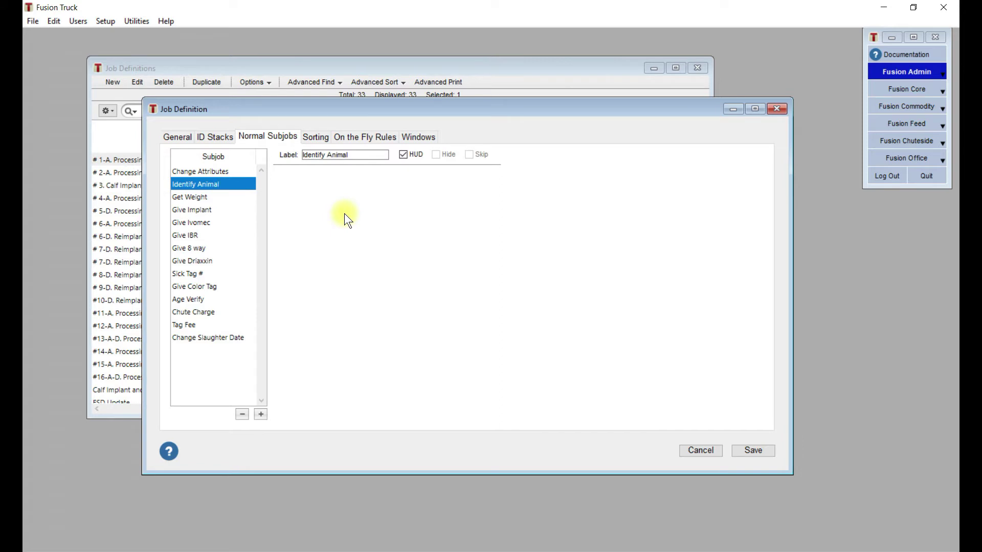
left_click(231, 173)
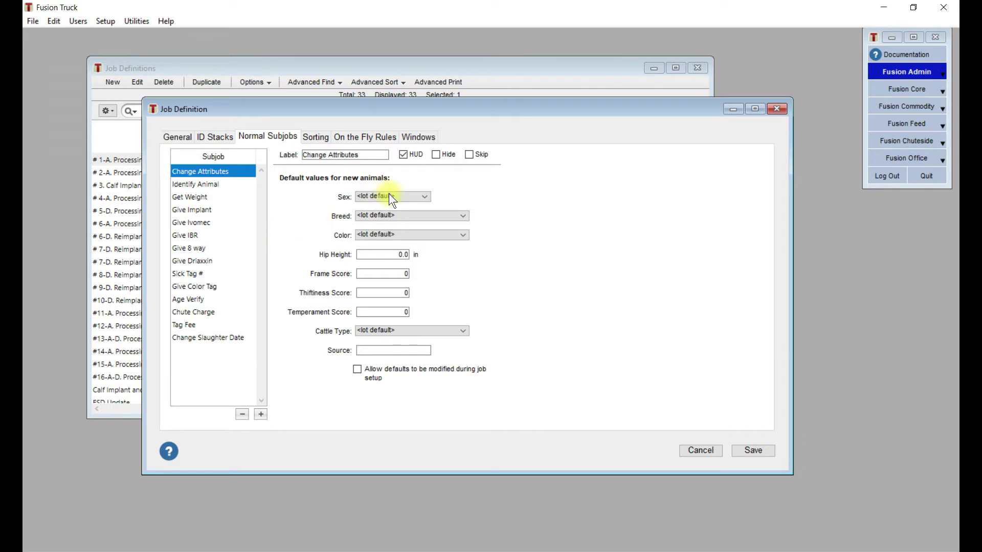
left_click(410, 199)
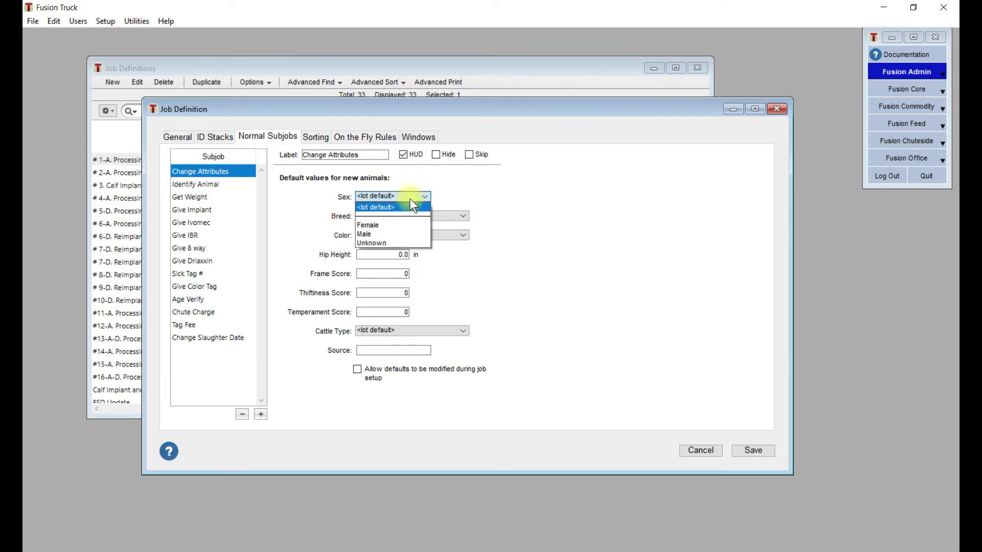
left_click(409, 198)
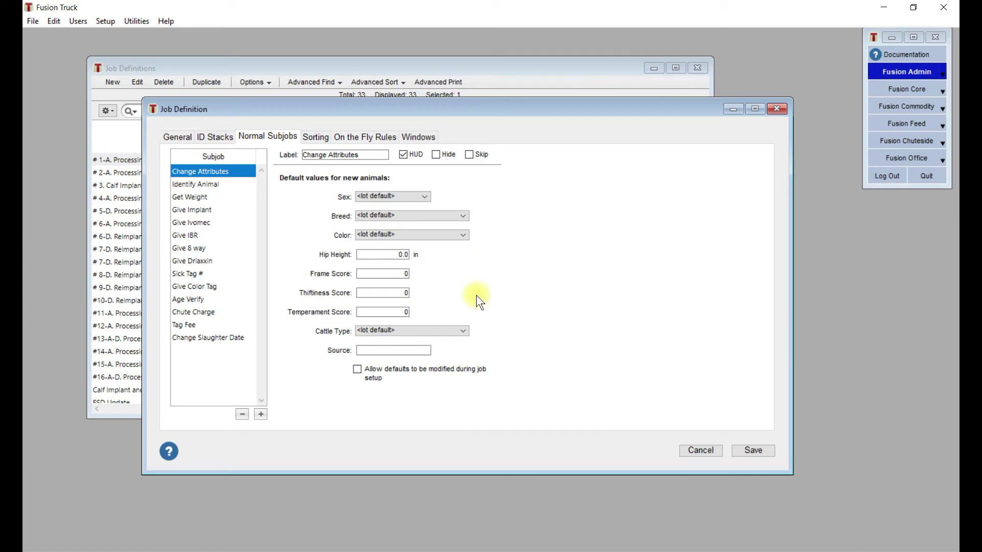
left_click(262, 415)
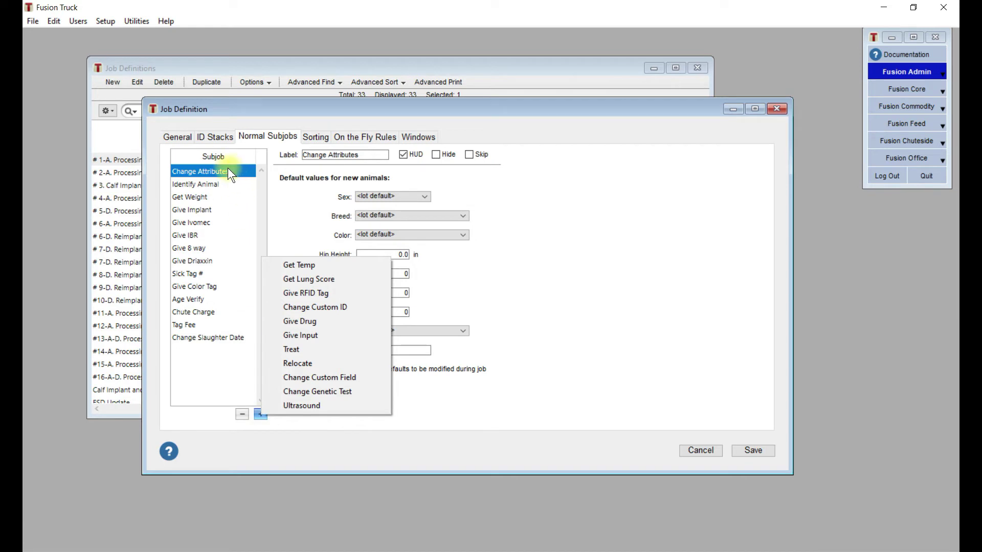
left_click(229, 169)
- Remove and re-add Change Attributes, placing it directly under Identify Animal
left_click(241, 414)
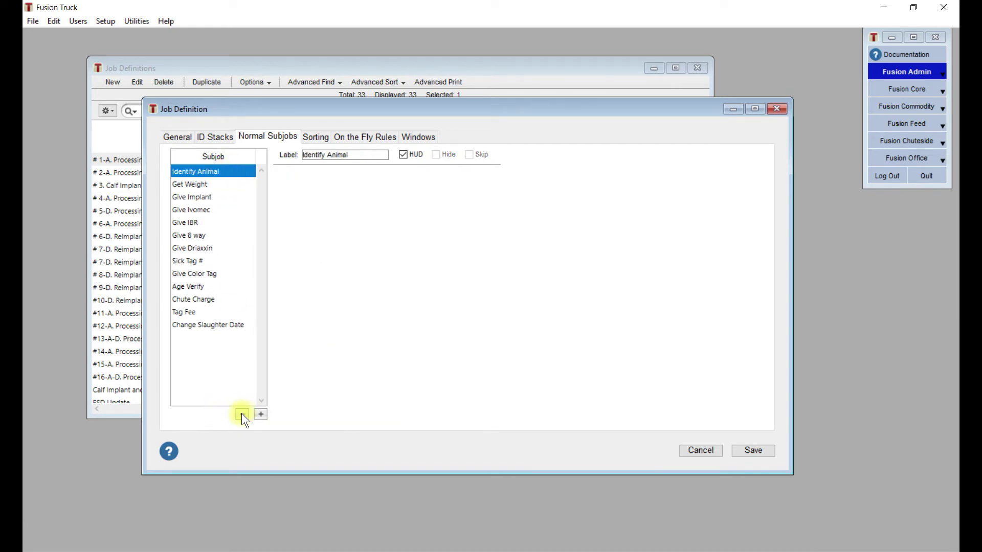
left_click(264, 414)
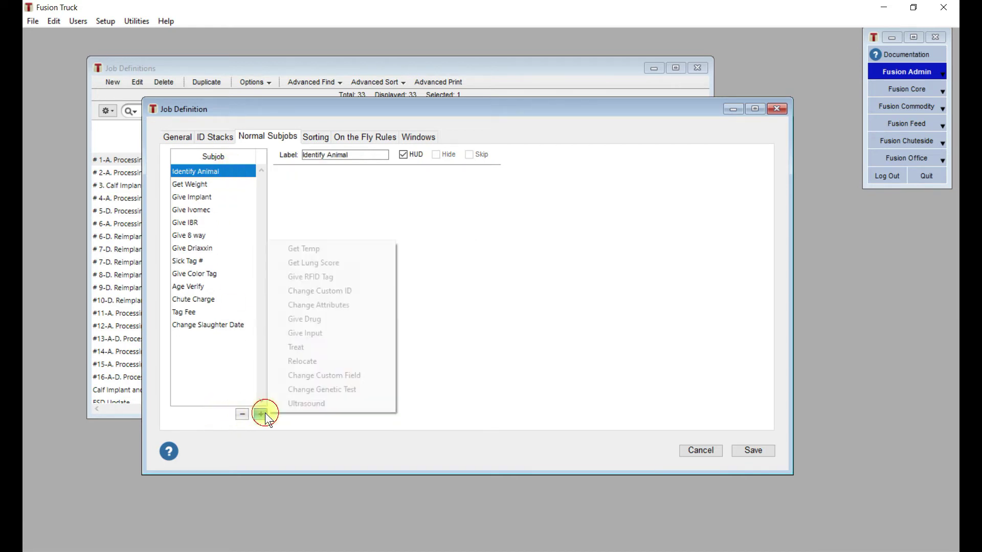
left_click(356, 317)
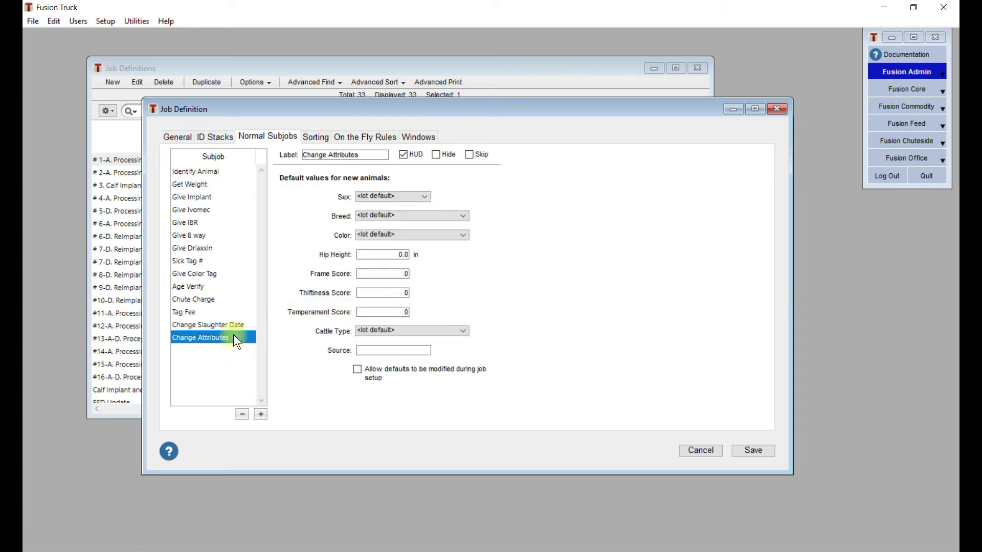
left_click_drag(233, 336, 236, 184)
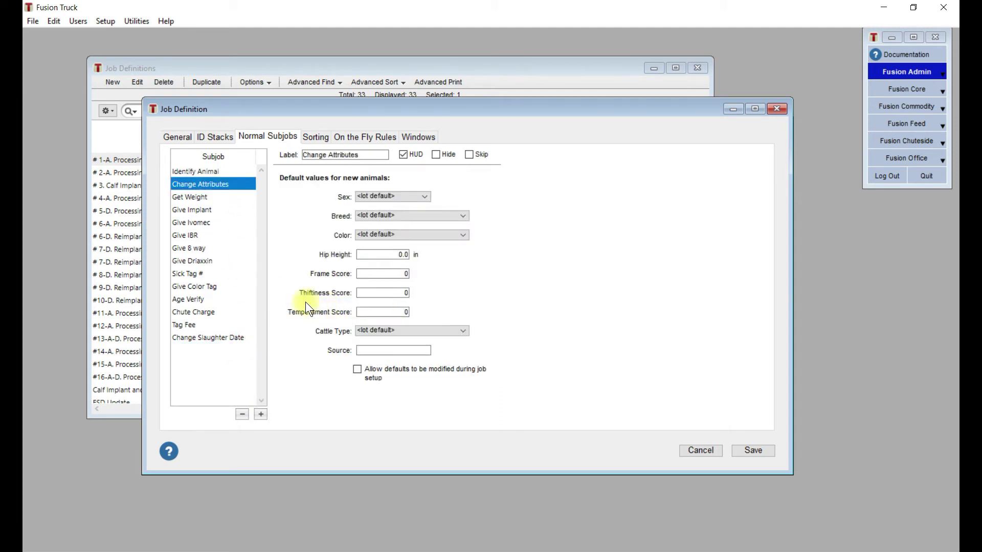
left_click(229, 198)
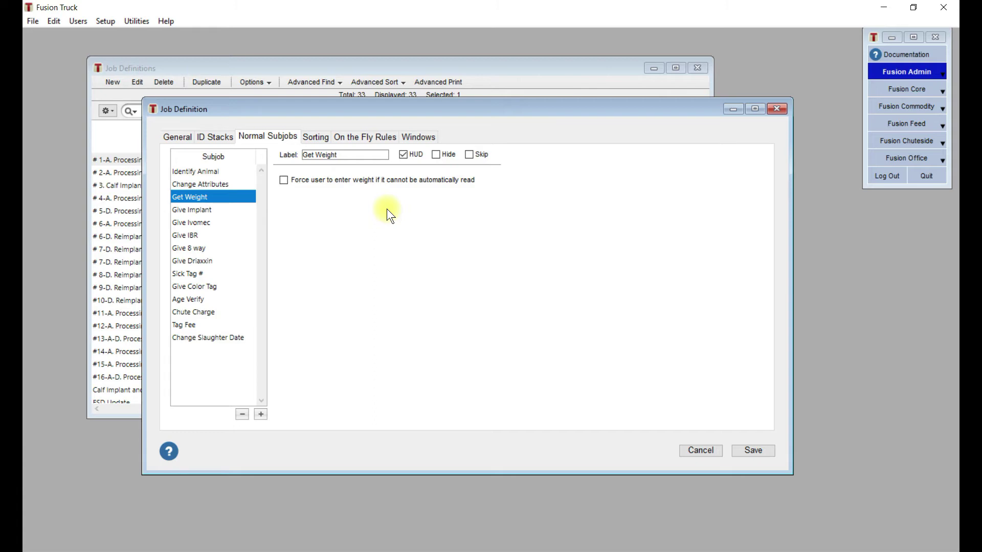
- Show Give Implant's Comp E-H Tylan settings and lock its 1.000 implant amount during job setup
left_click(228, 210)
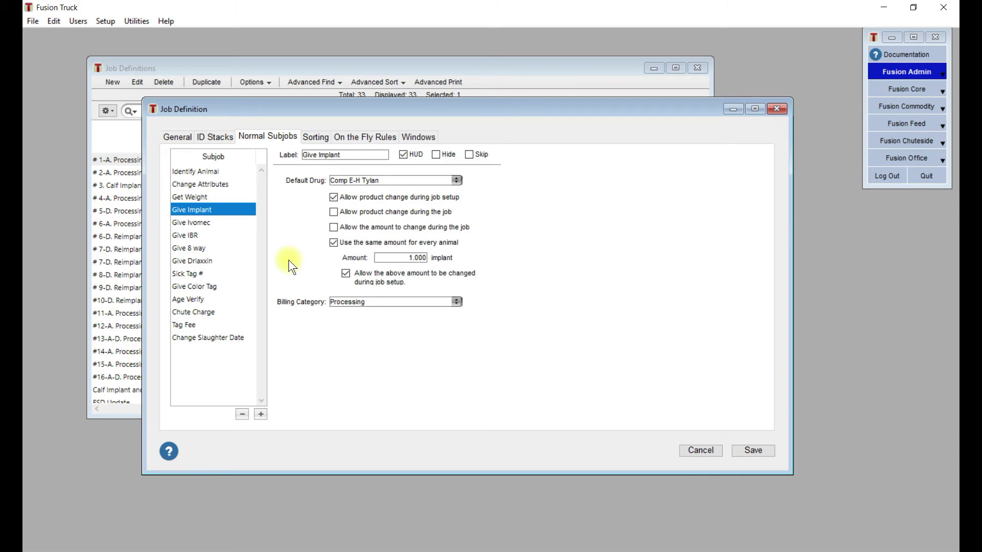
left_click(355, 154)
left_click(346, 274)
- Change the Give Implant billing category from Processing to Drugs
left_click(458, 304)
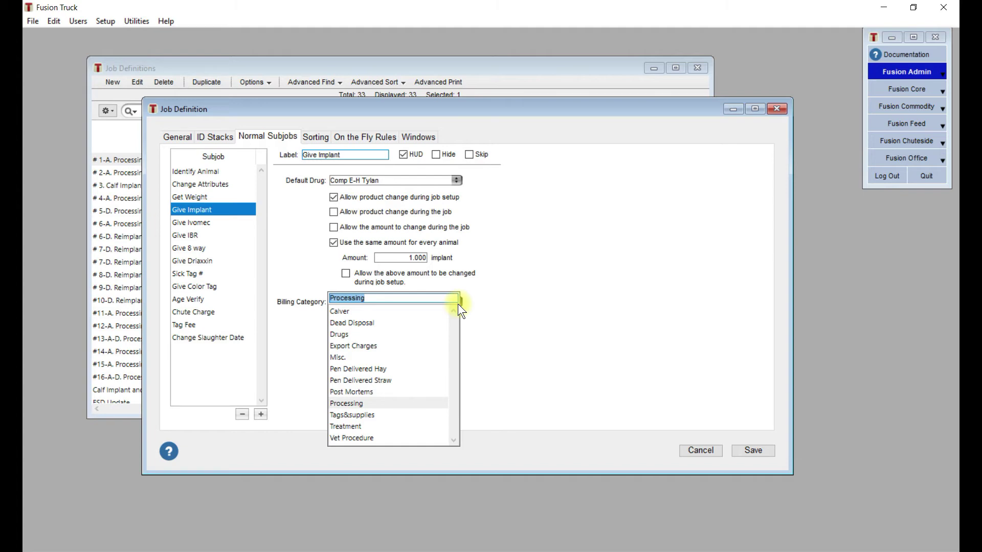
left_click(458, 304)
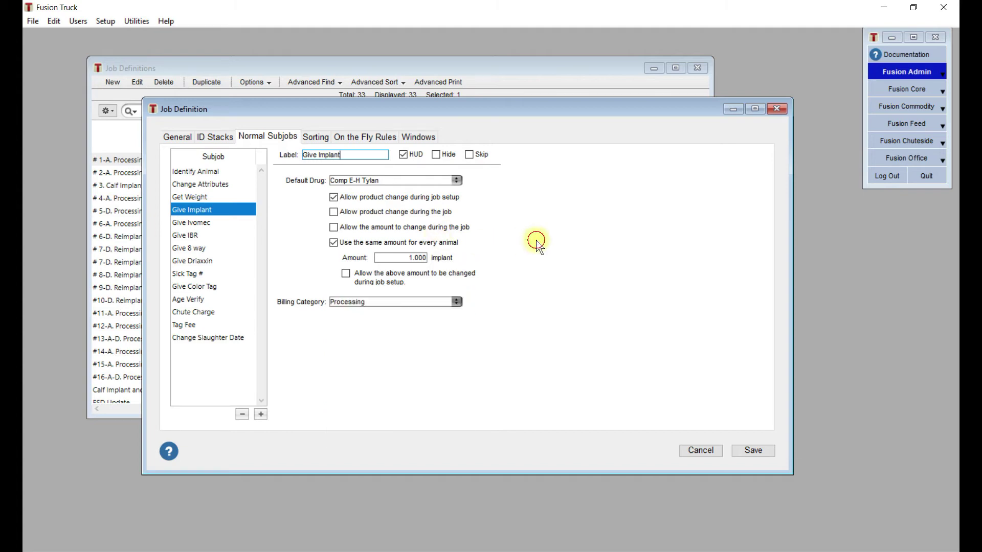
left_click(183, 136)
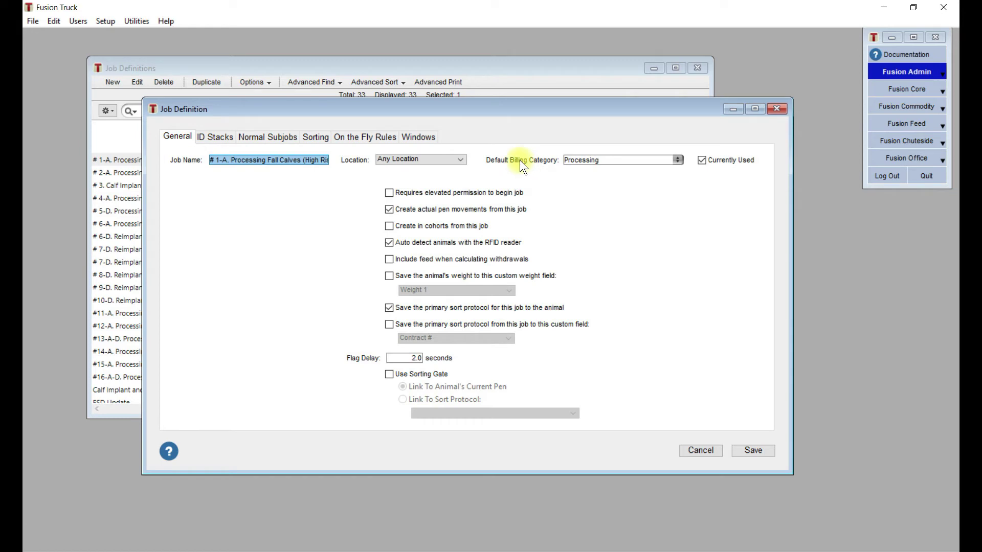
left_click(275, 133)
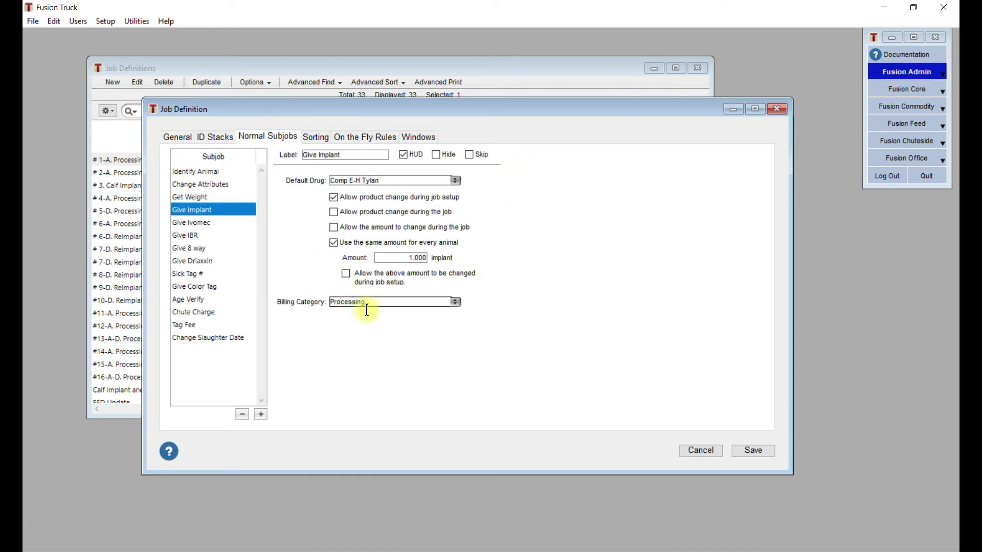
left_click(453, 302)
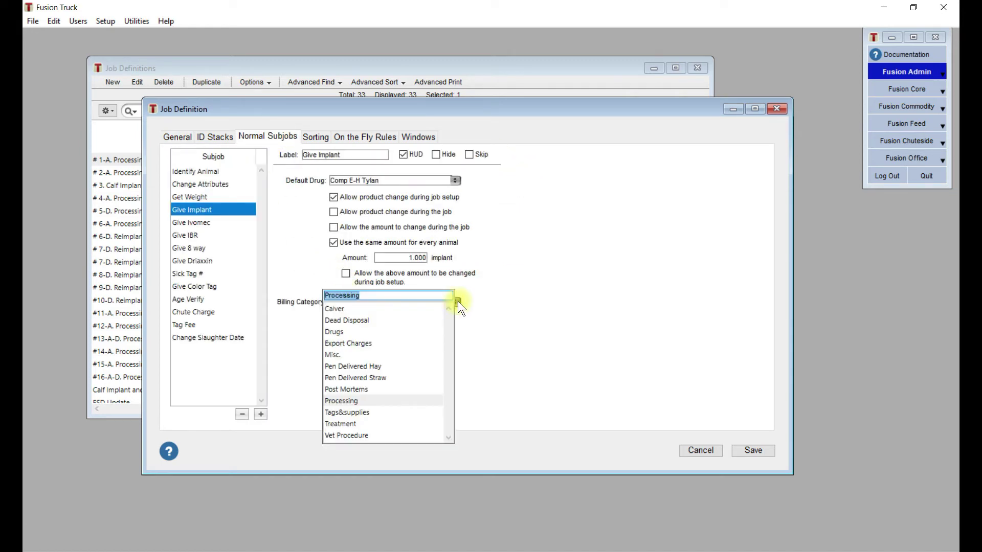
left_click(357, 332)
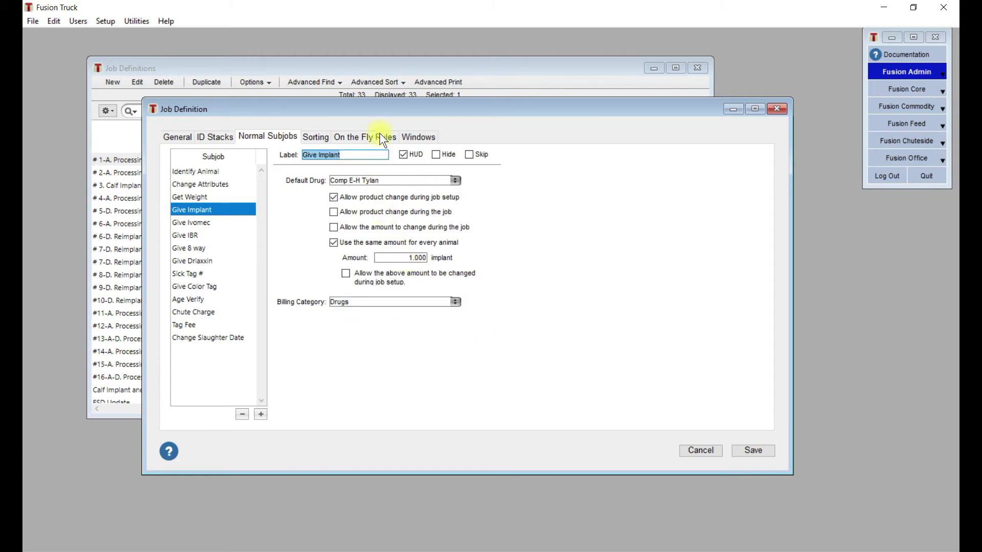
left_click_drag(403, 107, 422, 121)
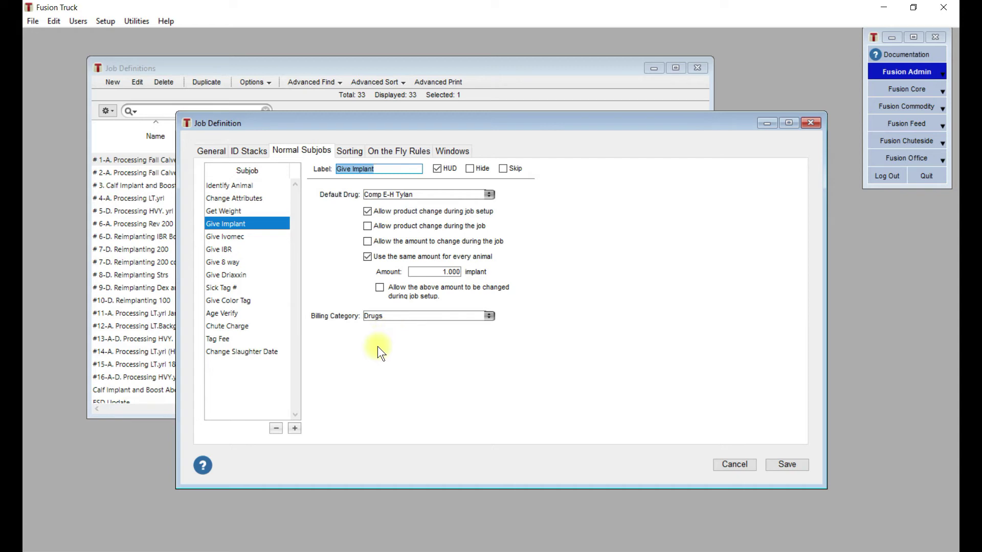
- Keep Give Ivomec dosing the same 35.000 cc for every animal
left_click(254, 240)
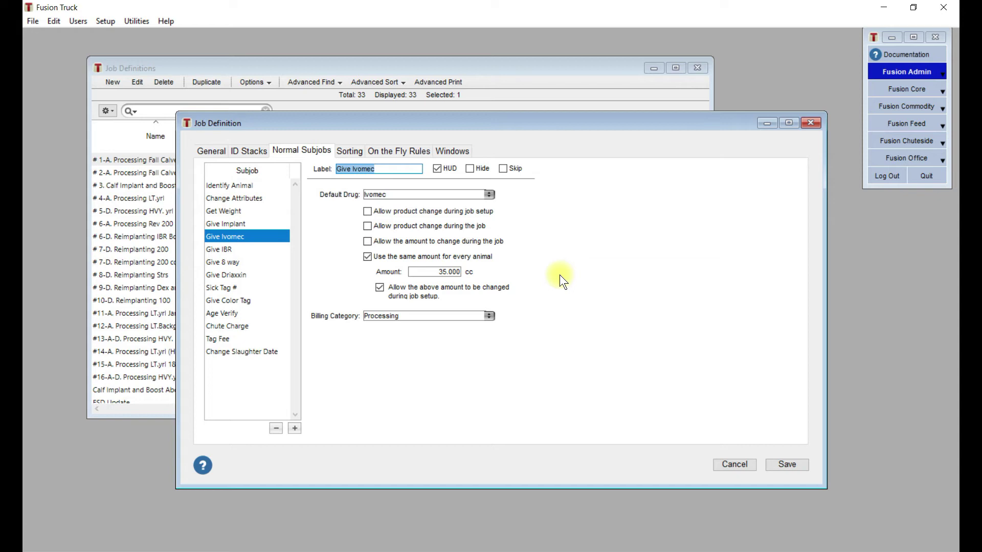
left_click(368, 257)
left_click(368, 257)
left_click(262, 249)
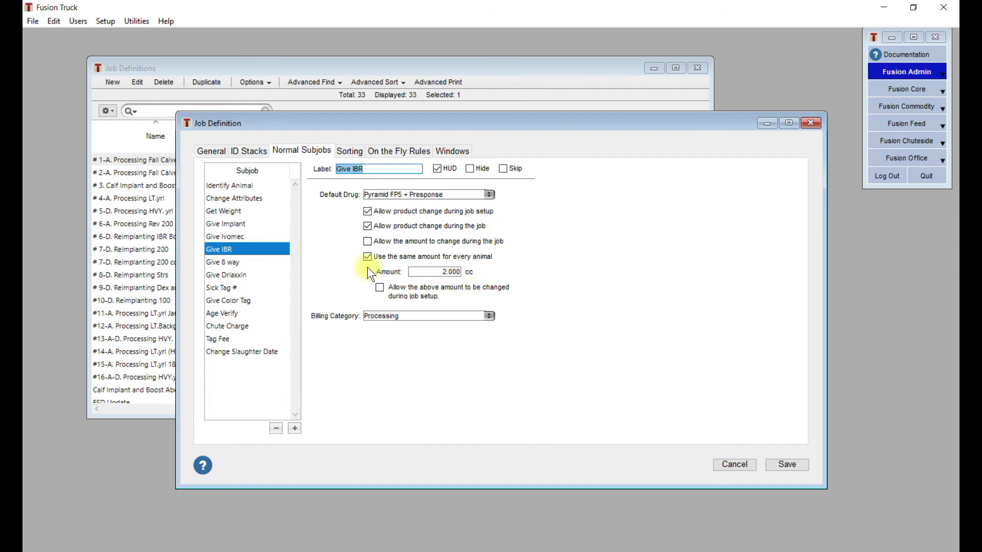
- Review the Give 8 way, Give Driaxxin (8.000 cc) and Sick Tag # subjob settings
left_click(252, 262)
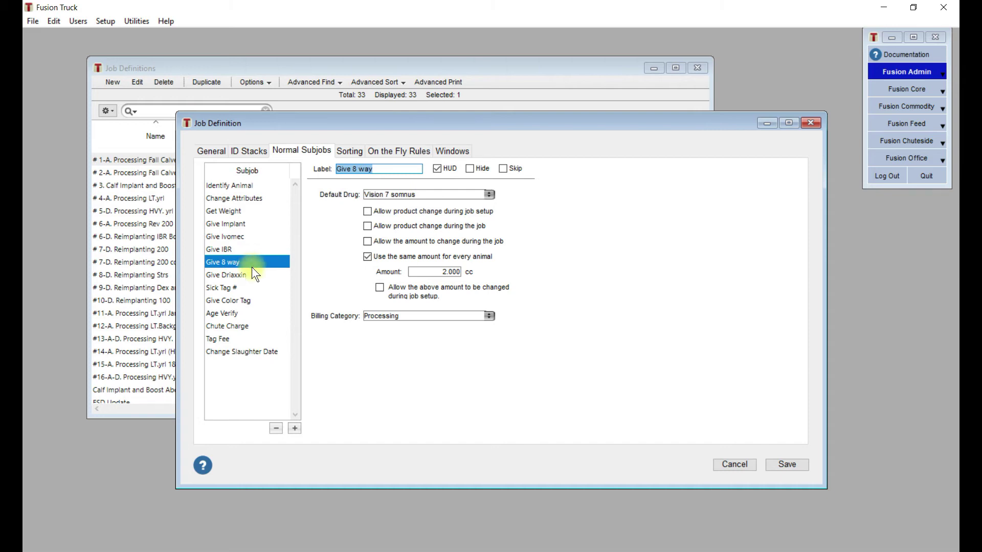
left_click(251, 275)
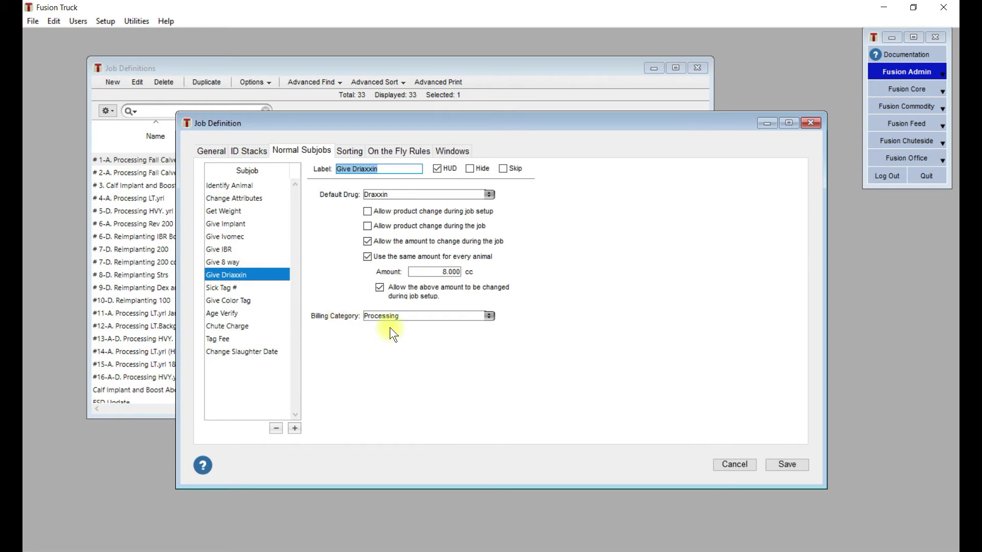
left_click(232, 288)
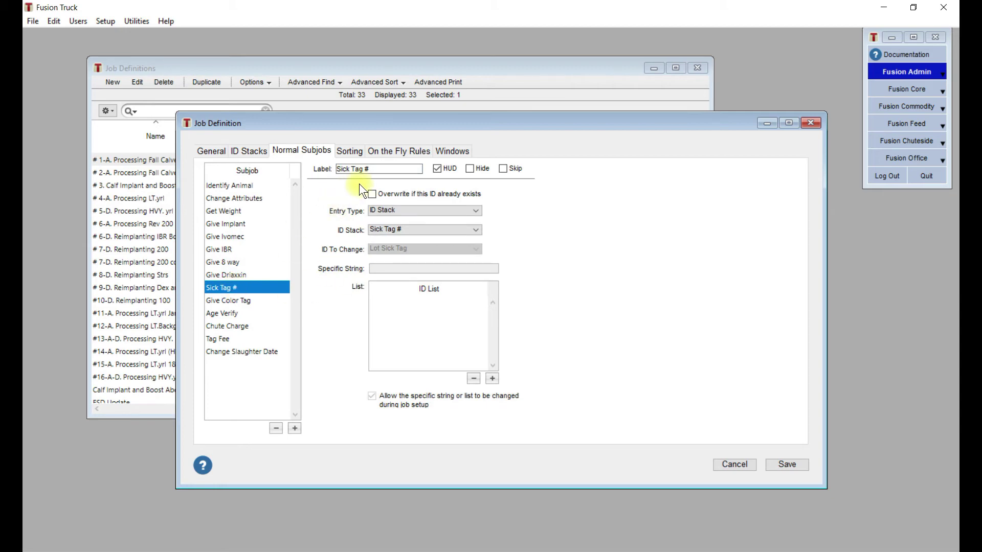
- Check the ID stacks, add a trial Change Custom ID subjob with Text Entry, then delete it
left_click(257, 150)
left_click(285, 149)
left_click(294, 428)
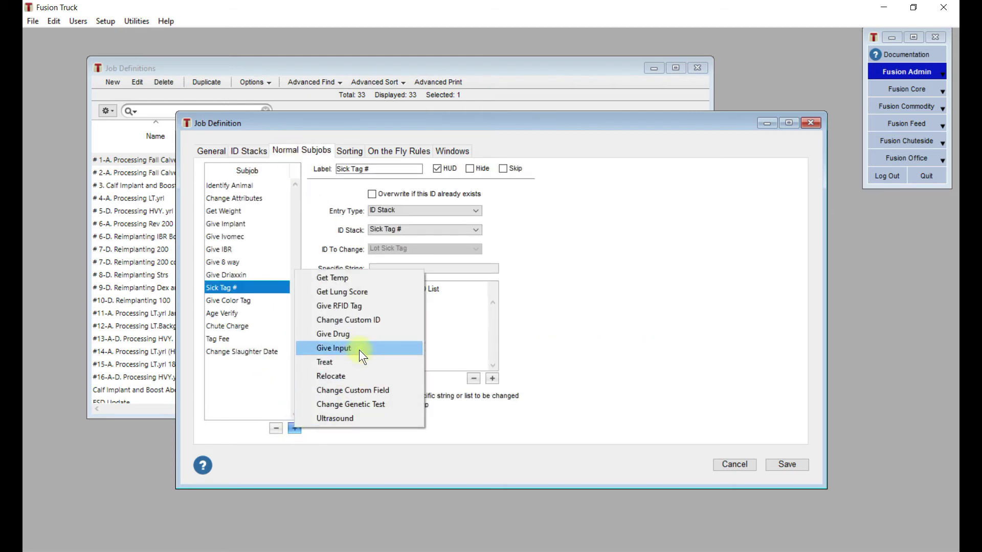
left_click(373, 321)
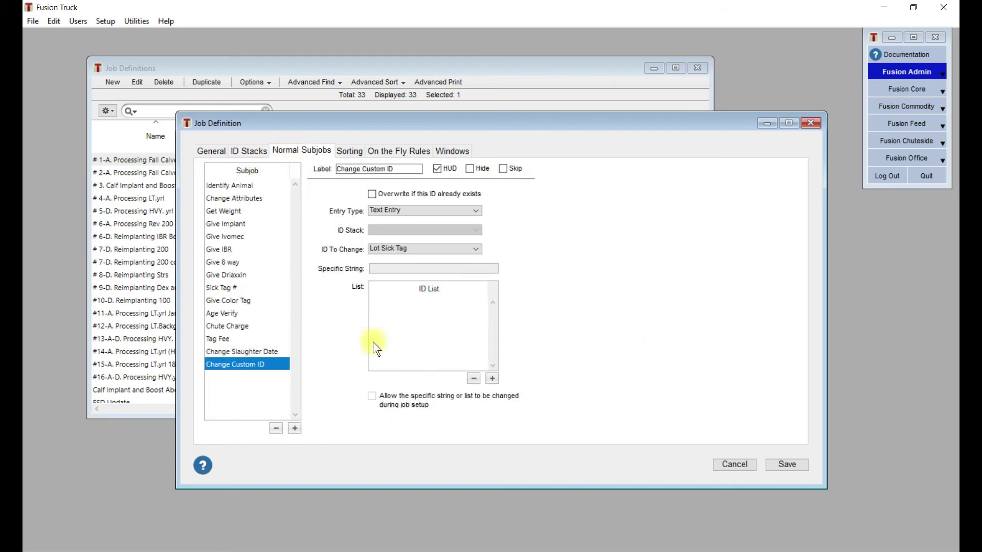
left_click(434, 210)
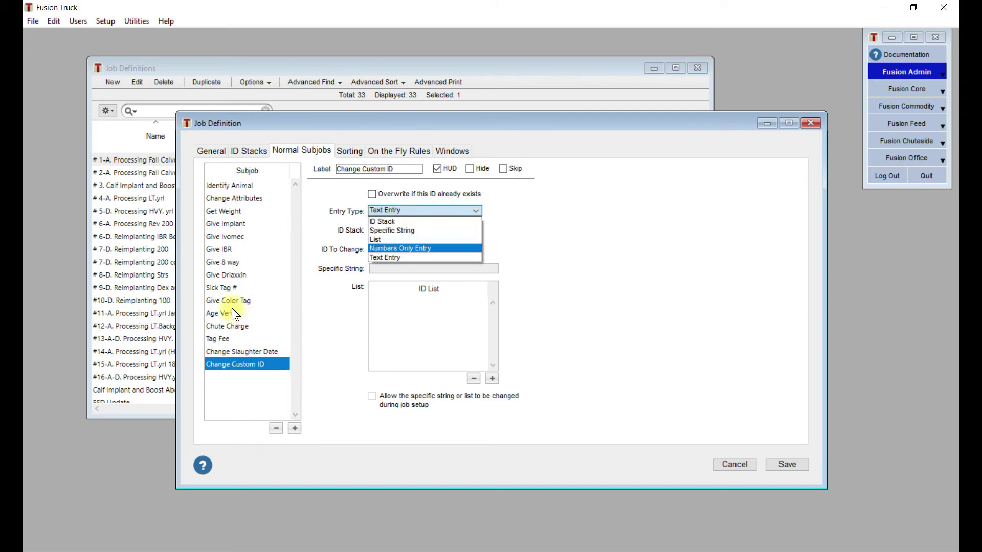
left_click(277, 430)
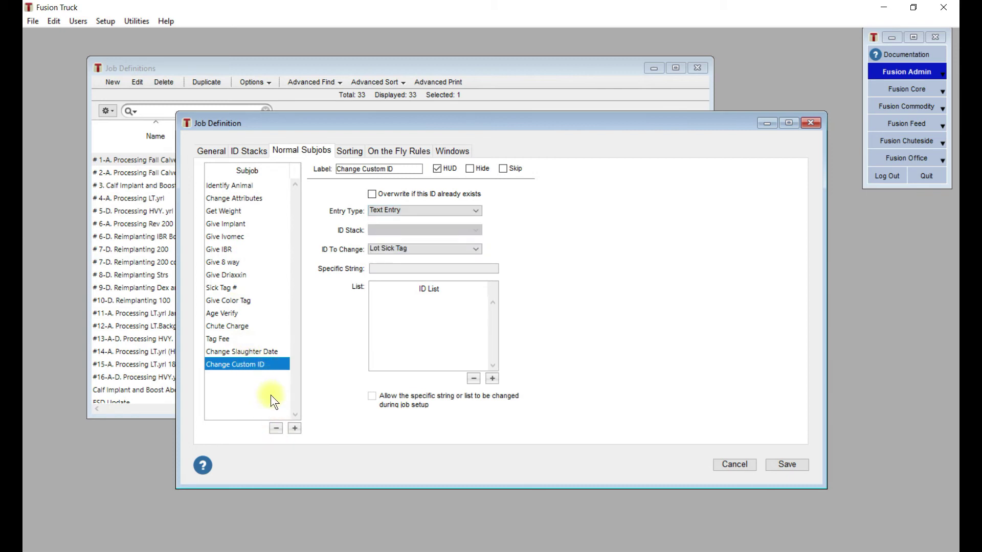
left_click(276, 430)
- Confirm Sick Tag # uses the ID Stack entry type with the Sick Tag # stack
left_click(250, 287)
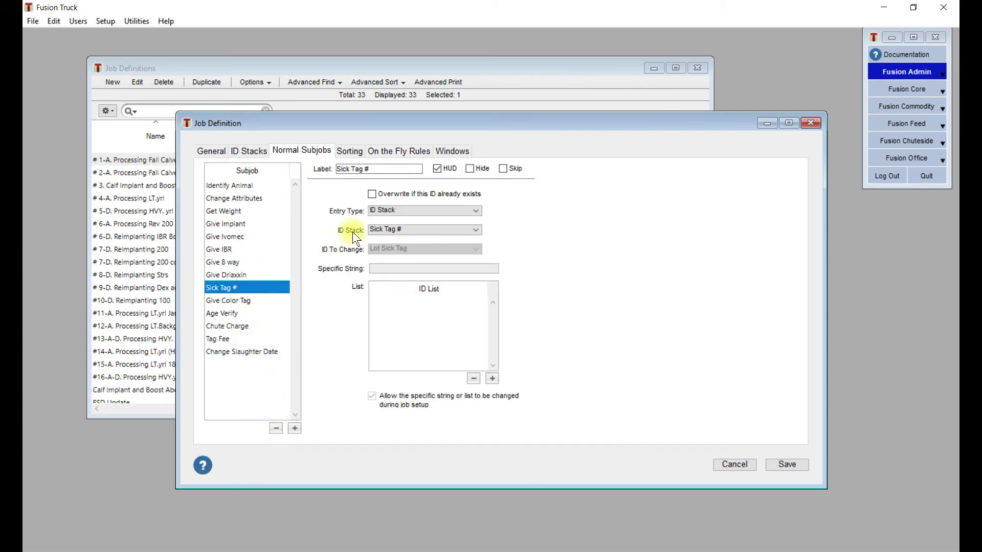
left_click(411, 211)
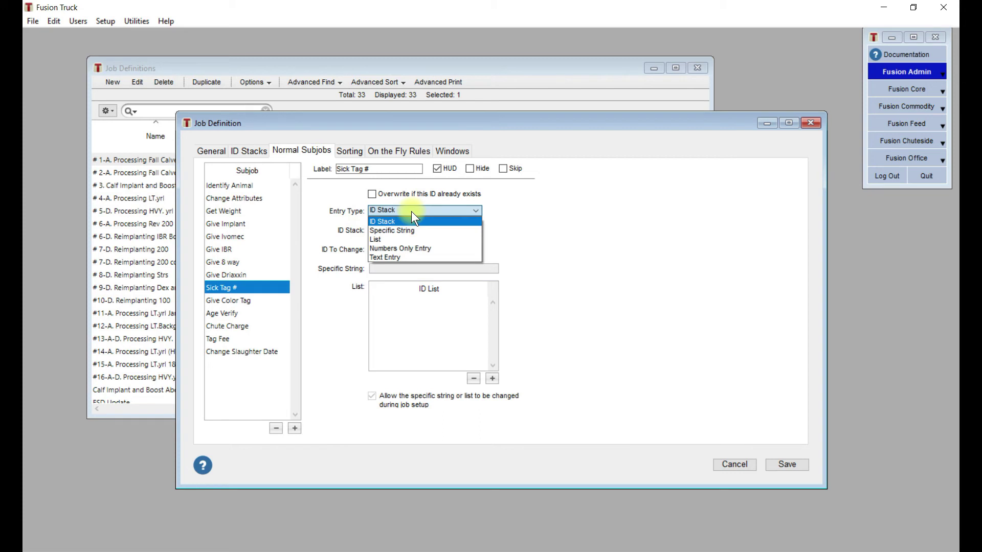
left_click(411, 210)
left_click(426, 231)
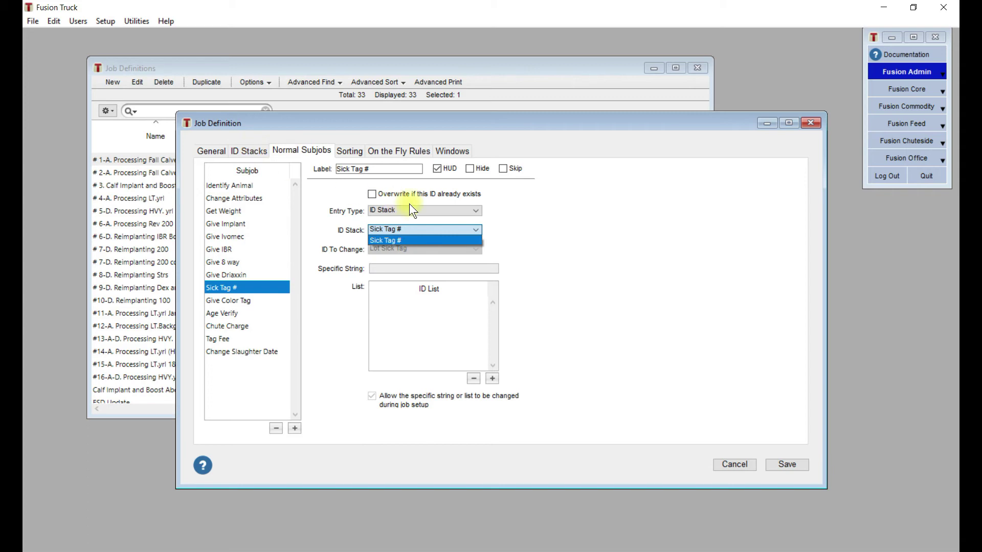
left_click(425, 241)
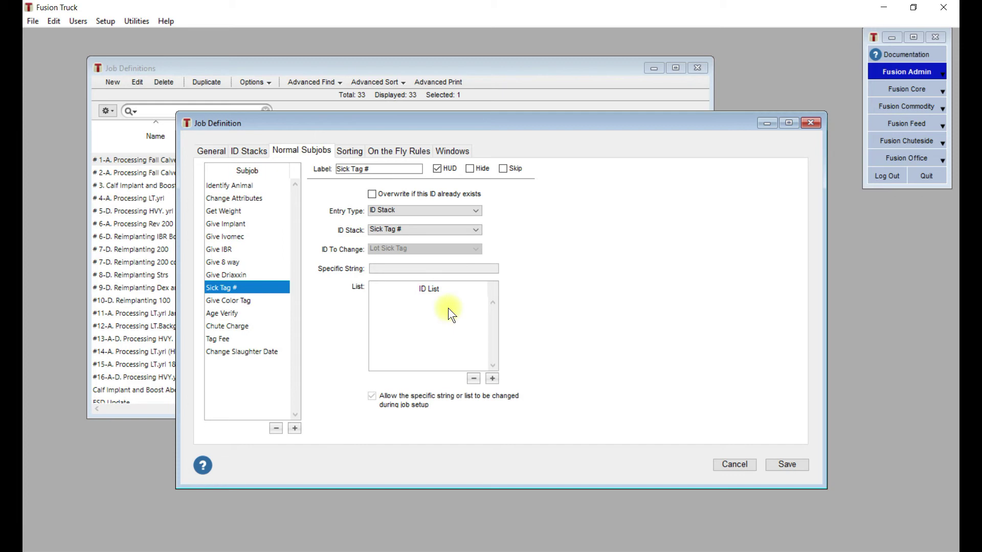
left_click(295, 429)
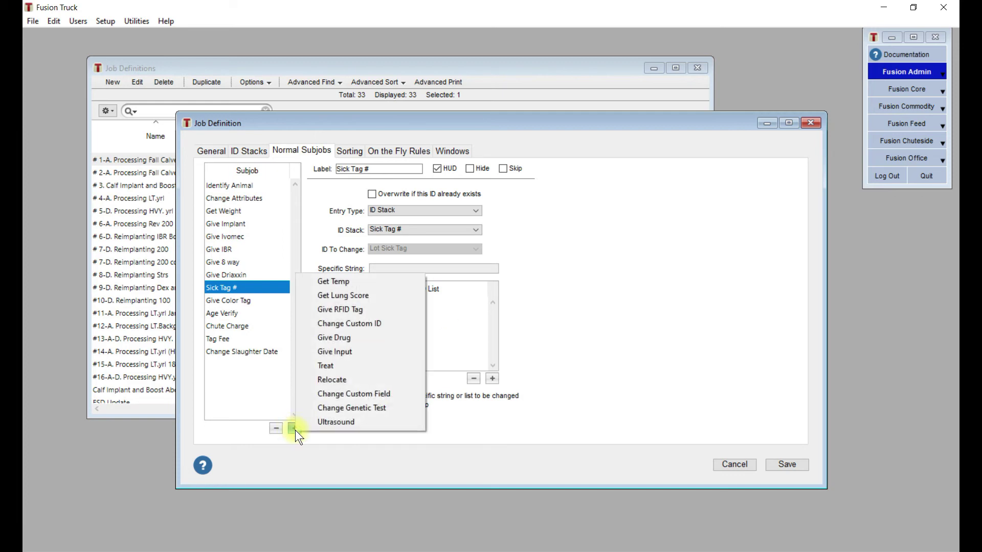
- Add a Change Custom ID subjob labelled Change Animal ID, changing Lot Sick Tag by Text Entry
left_click(364, 324)
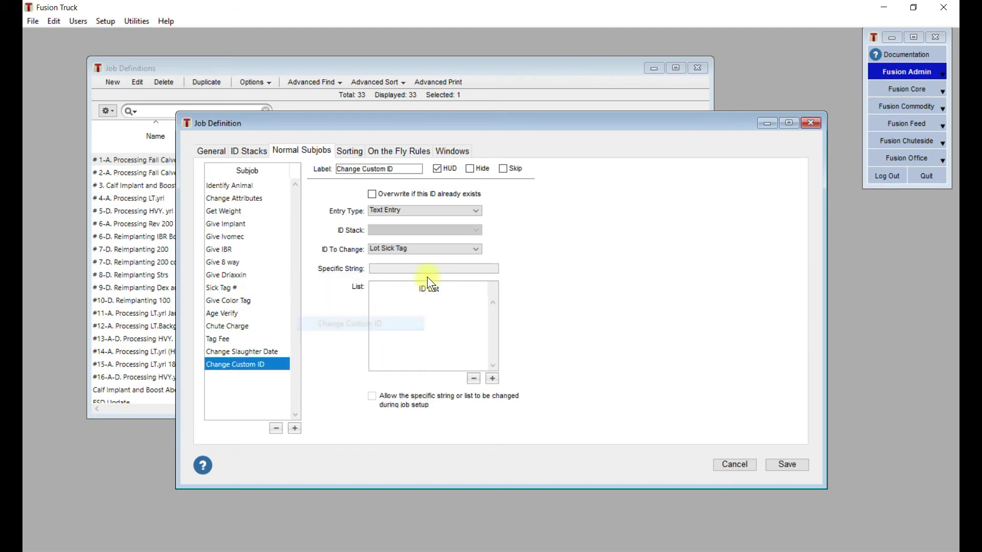
left_click(431, 210)
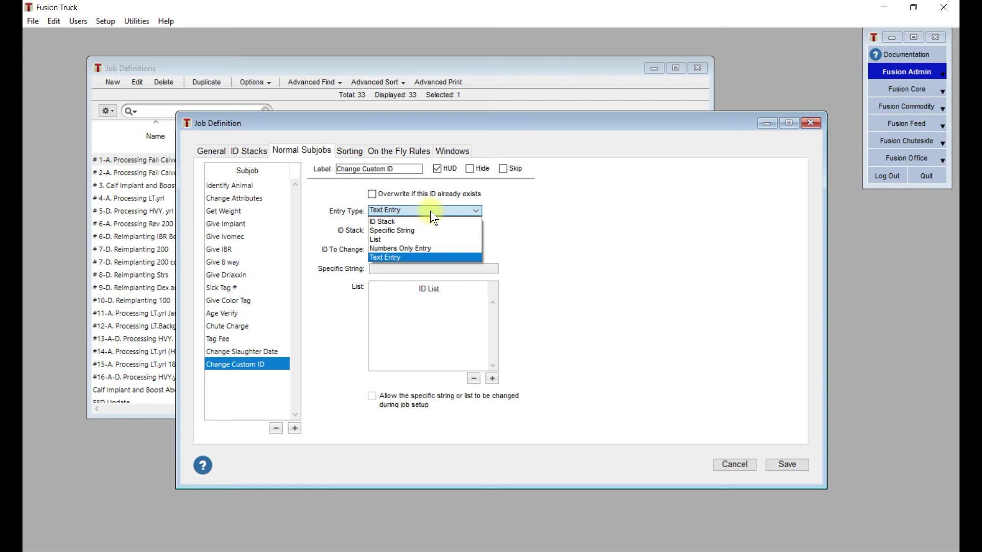
left_click(428, 251)
left_click(432, 246)
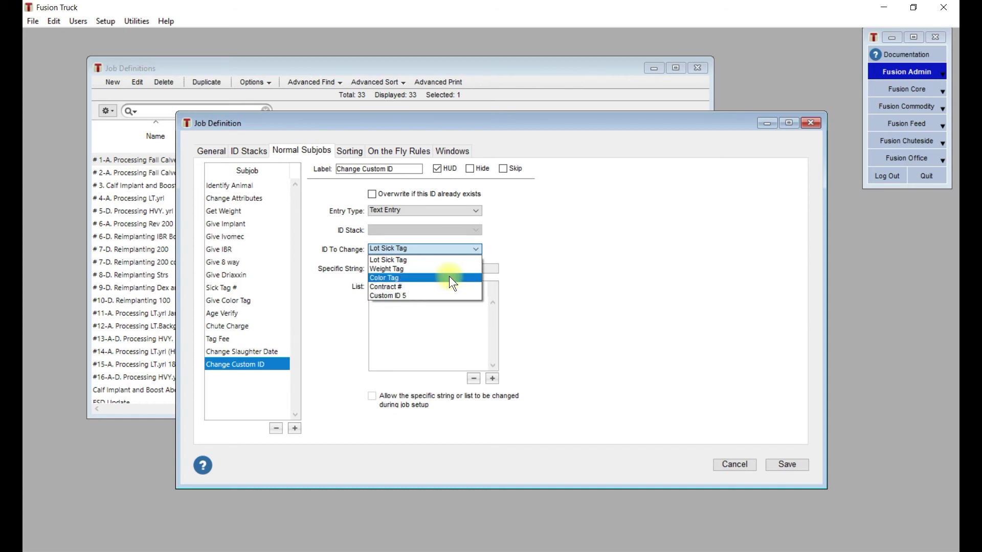
left_click(551, 240)
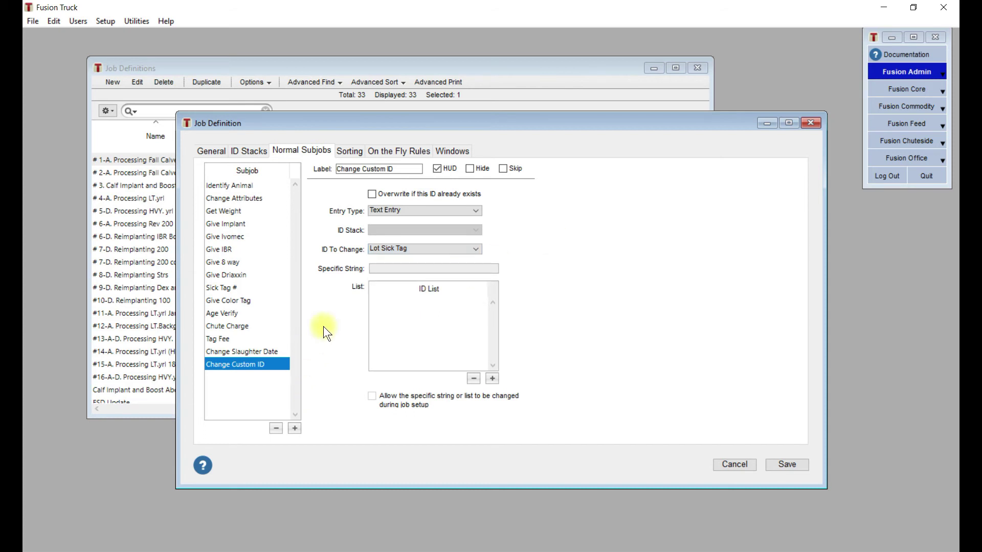
left_click_drag(404, 168, 335, 168)
type("Animal ID")
left_click(331, 221)
left_click(259, 351)
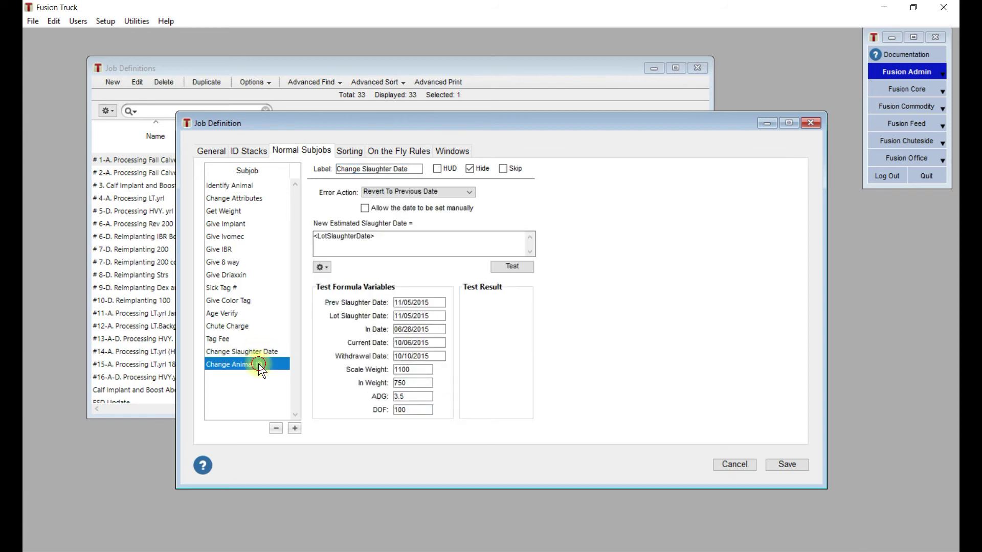
left_click(260, 364)
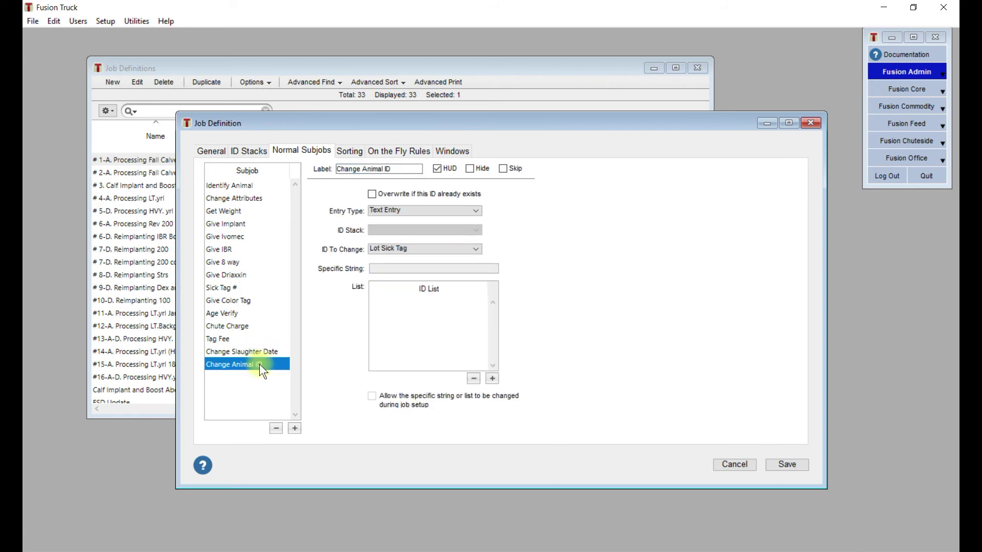
- Delete Change Animal ID and confirm Give Color Tag's entry type stays List
left_click(276, 428)
left_click(259, 299)
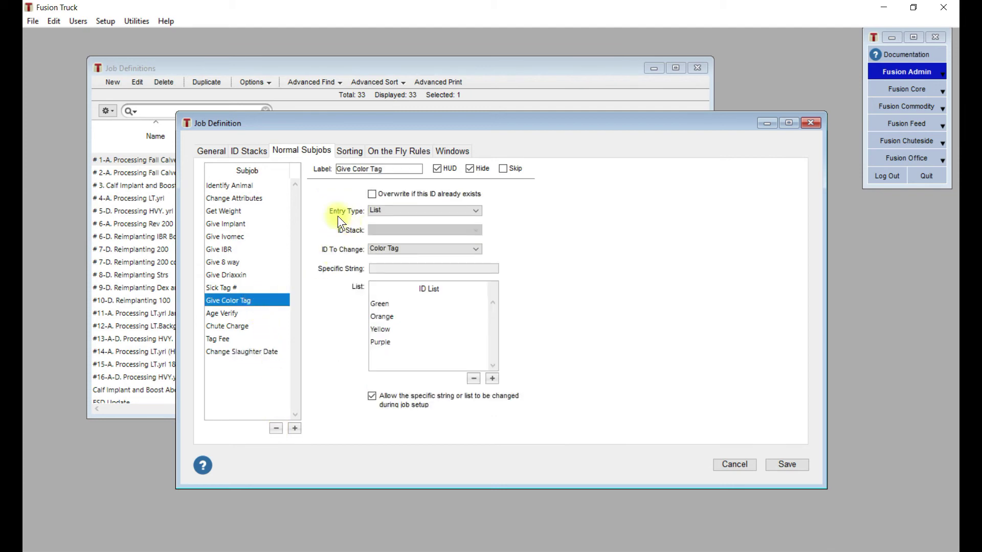
left_click(401, 212)
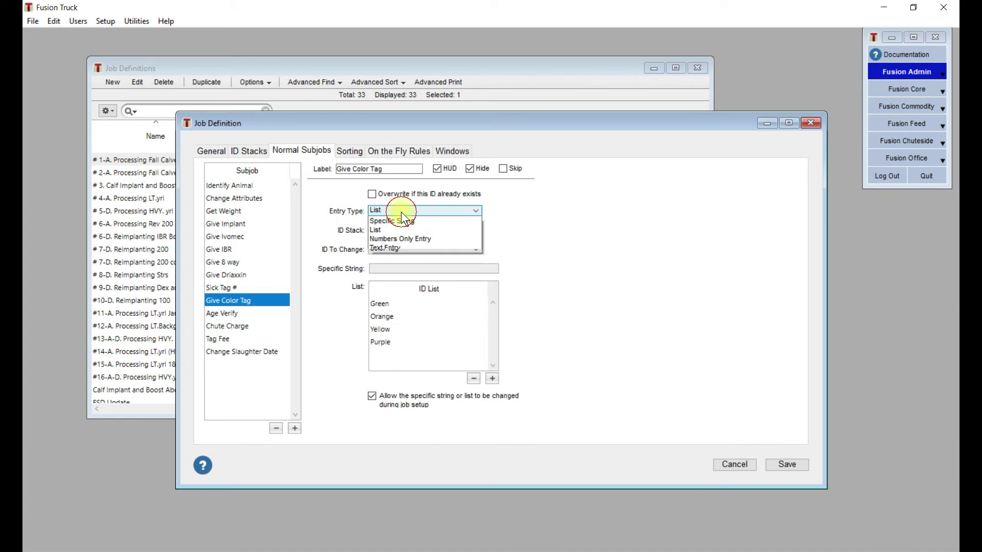
left_click(401, 212)
left_click(401, 211)
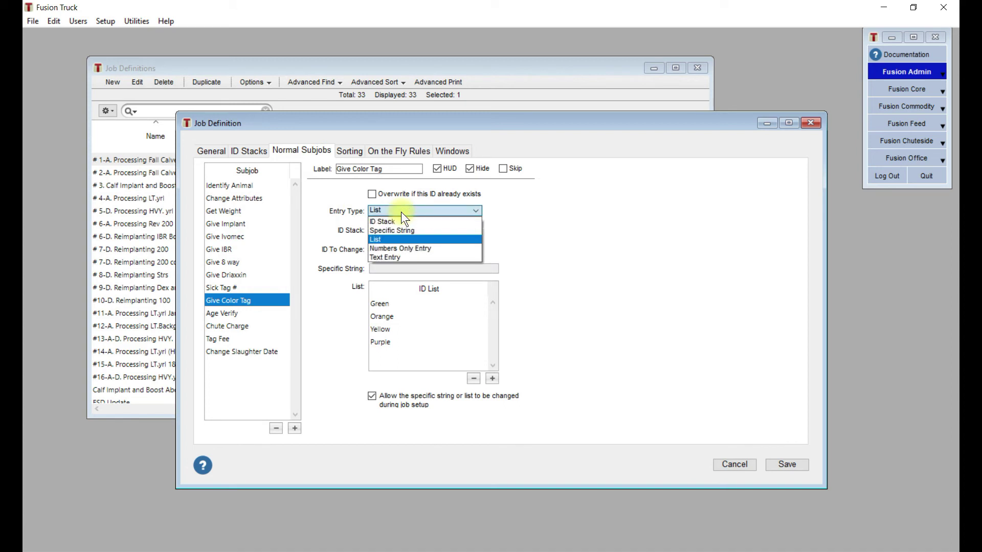
left_click(401, 212)
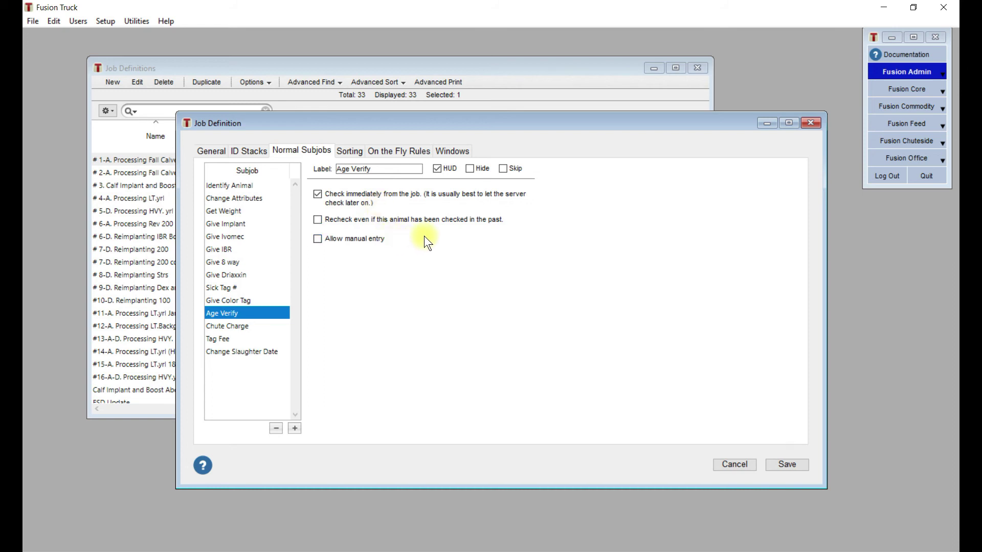
- Display the Chute Charge subjob: 1.000 of Chute charge billed under Processing
left_click(262, 328)
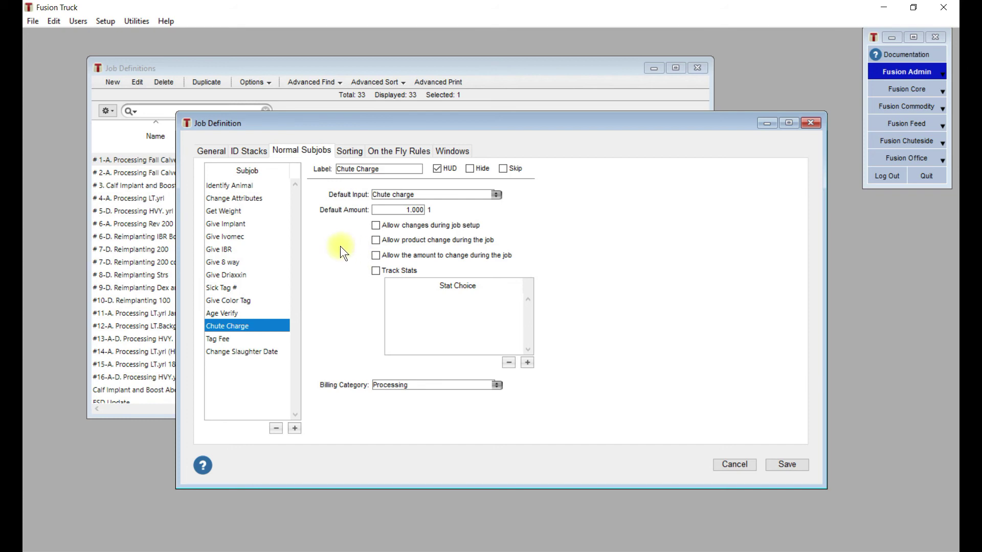
- Leave Chute Charge's default amount at 1.000, tick Skip, then display the Tag Fee subjob
left_click(396, 169)
left_click(390, 190)
left_click(413, 205)
left_click(468, 173)
left_click(505, 169)
left_click(241, 340)
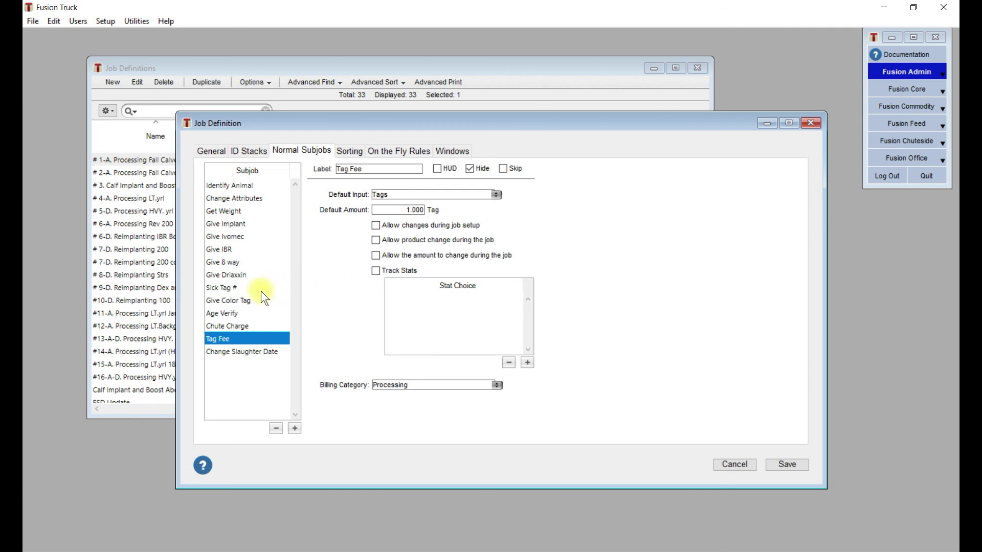
left_click(400, 210)
left_click(357, 262)
- Review subjobs down to Change Slaughter Date with formula <LotSlaughterDate>, adding no new subjob
left_click(256, 290)
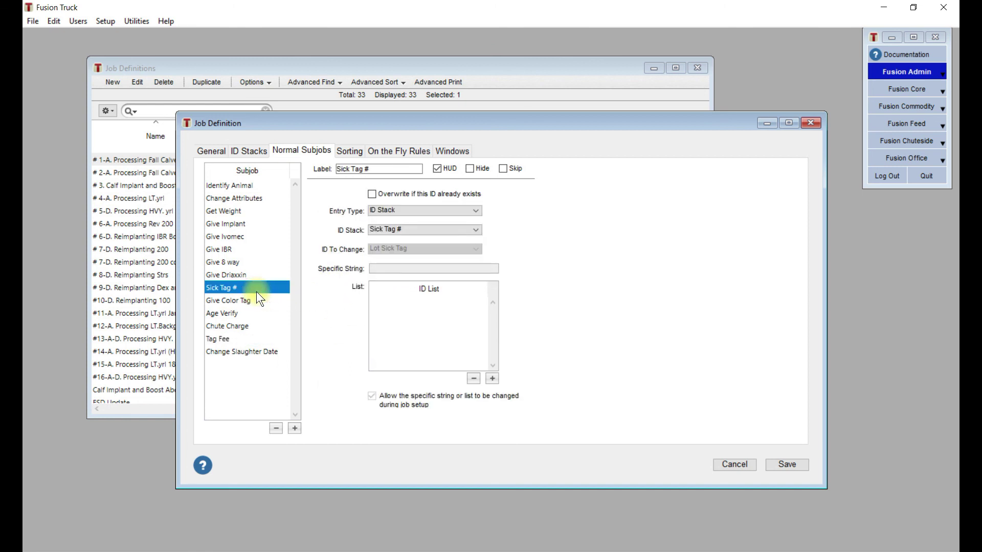
left_click(253, 300)
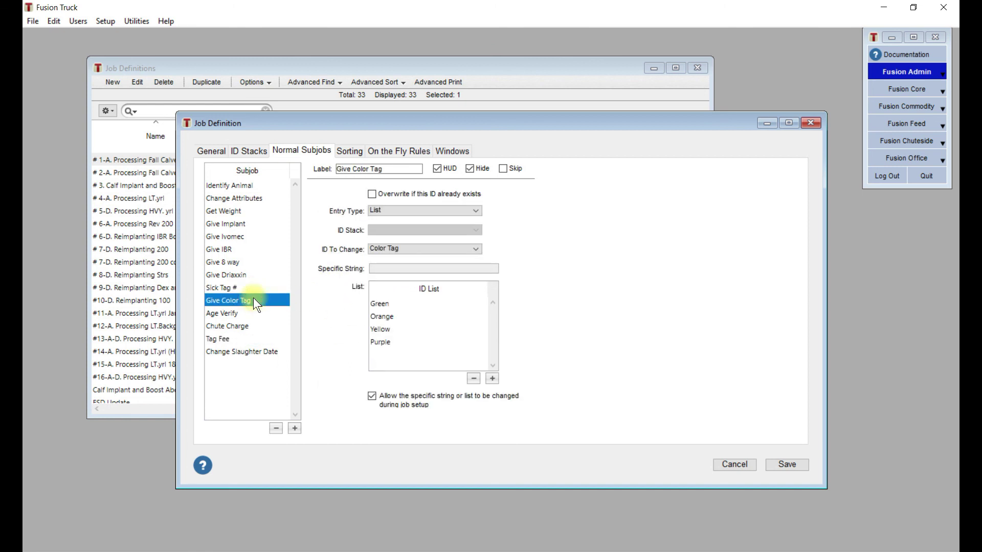
left_click(251, 342)
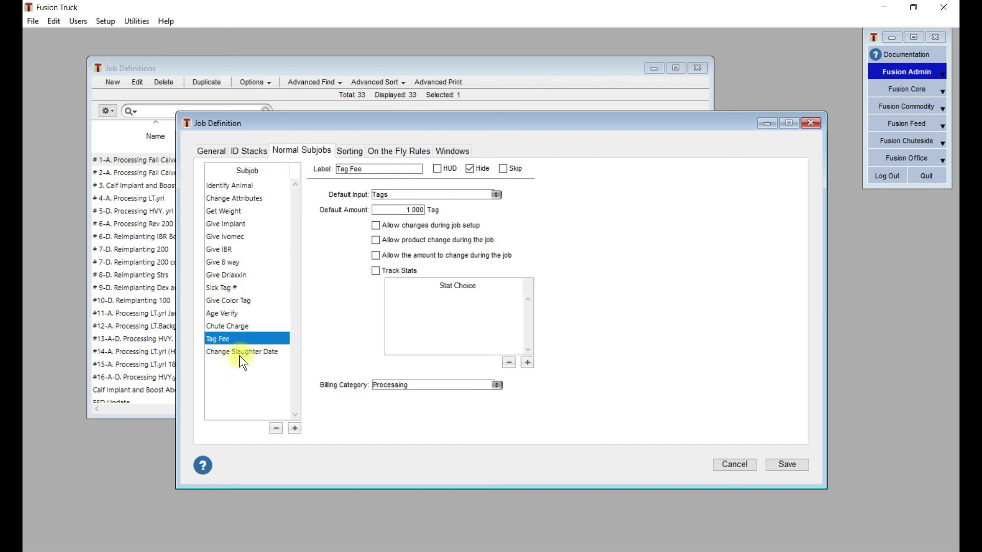
left_click(244, 352)
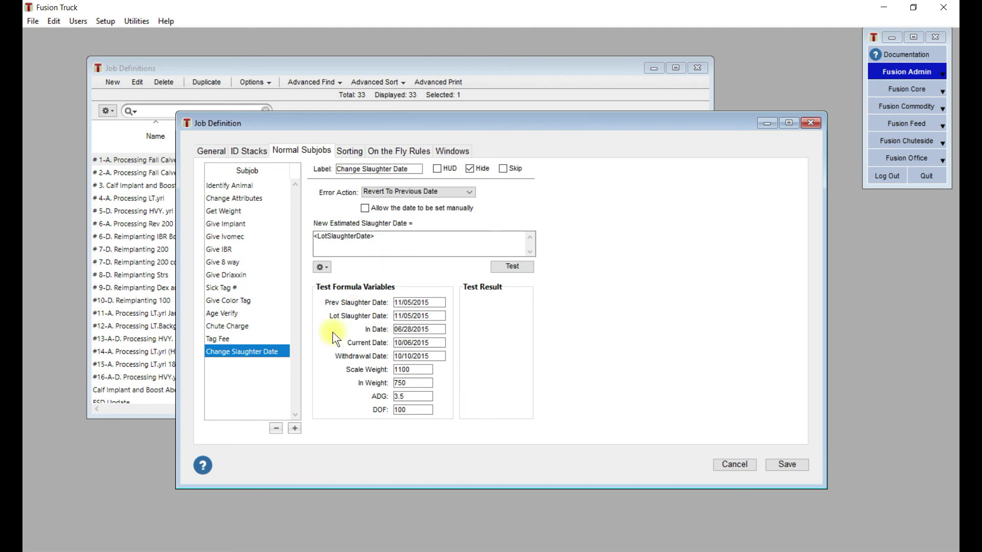
left_click(294, 428)
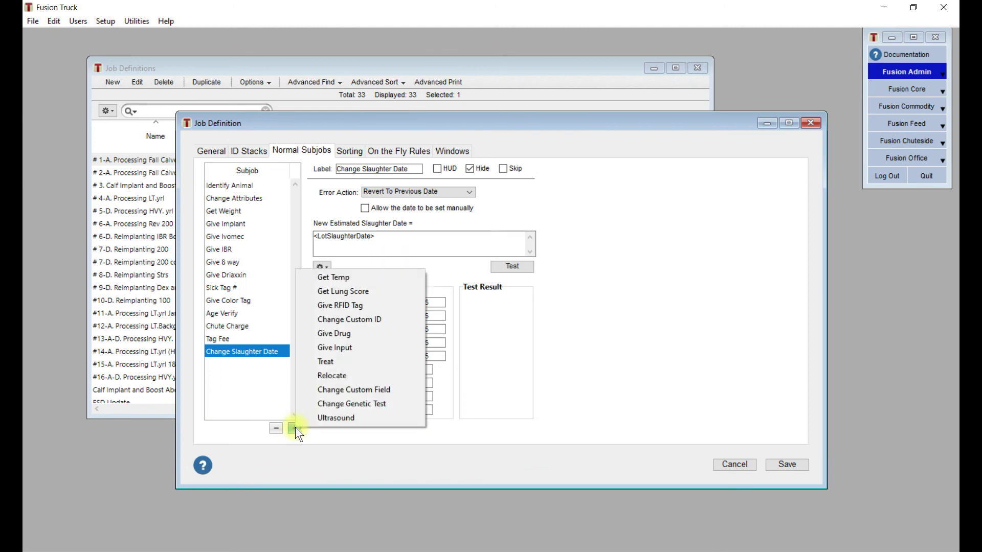
left_click(256, 395)
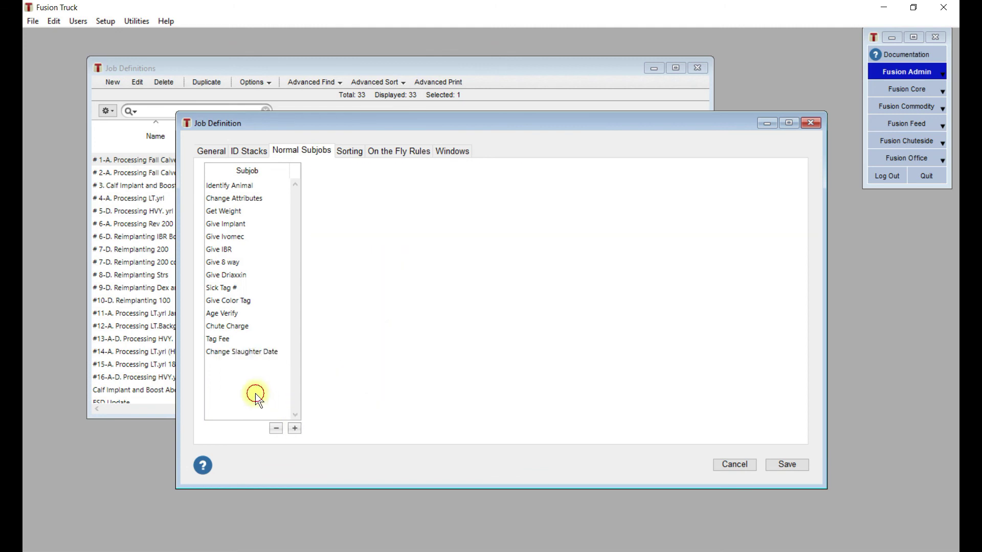
left_click(263, 354)
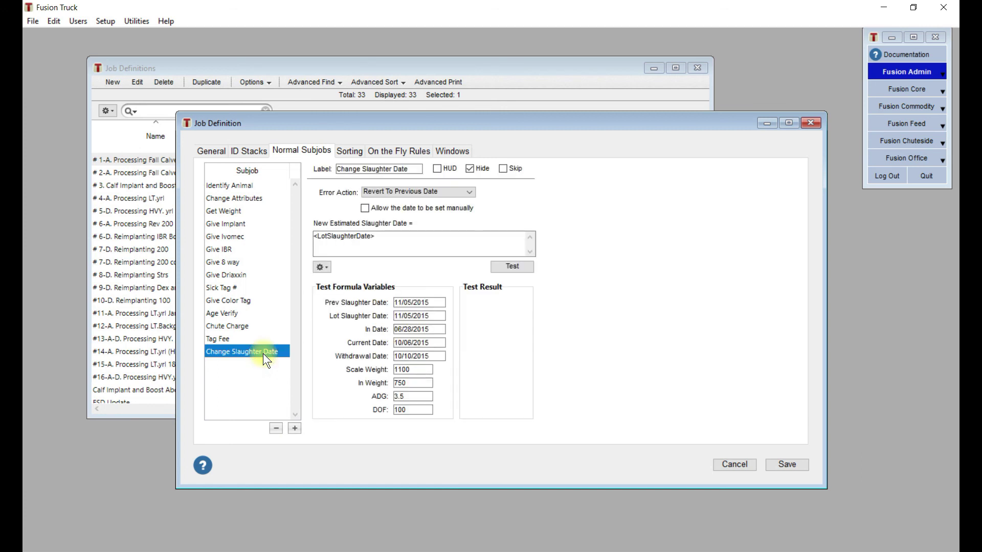
left_click(295, 429)
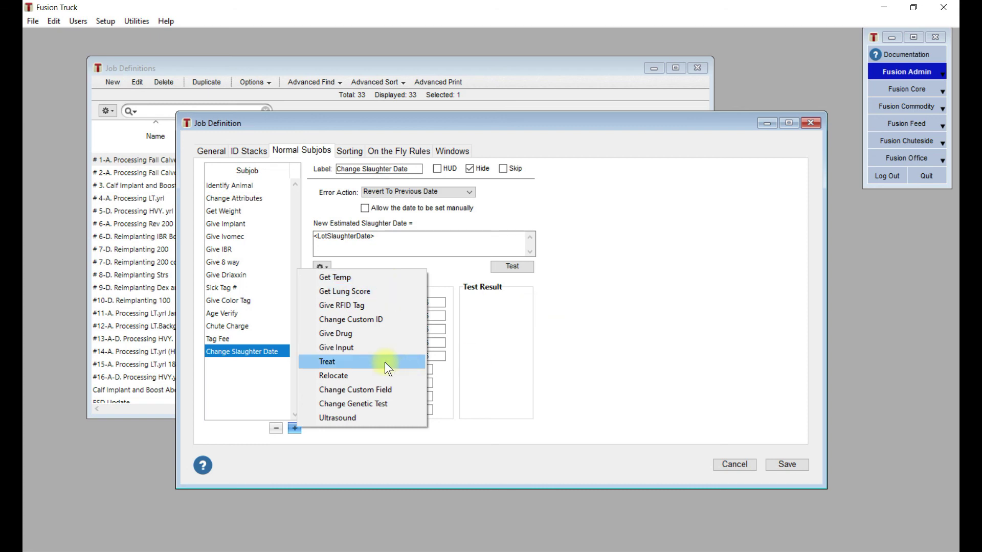
left_click(763, 416)
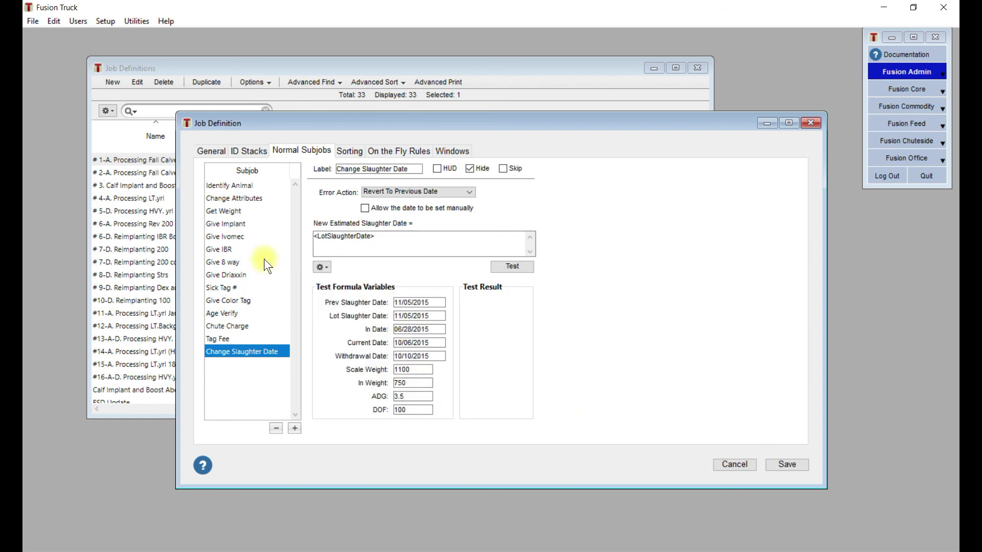